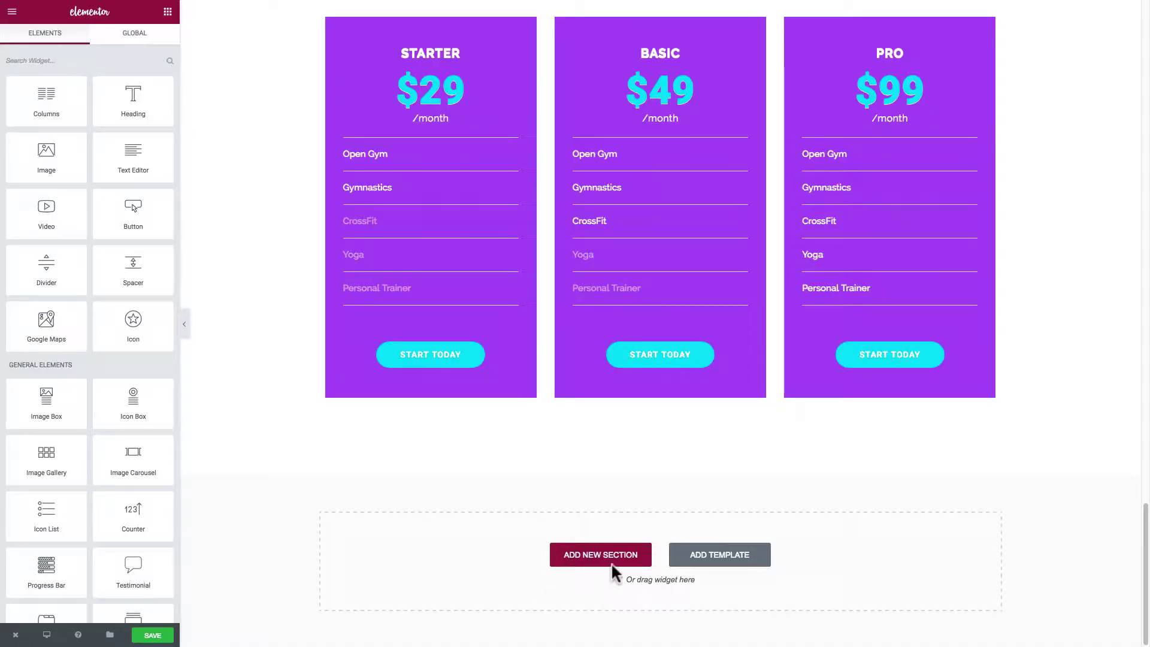
# Add a new section with three equal columns beneath the pricing tables
pyautogui.scroll(8, 311, 390)
pyautogui.scroll(20, 310, 389)
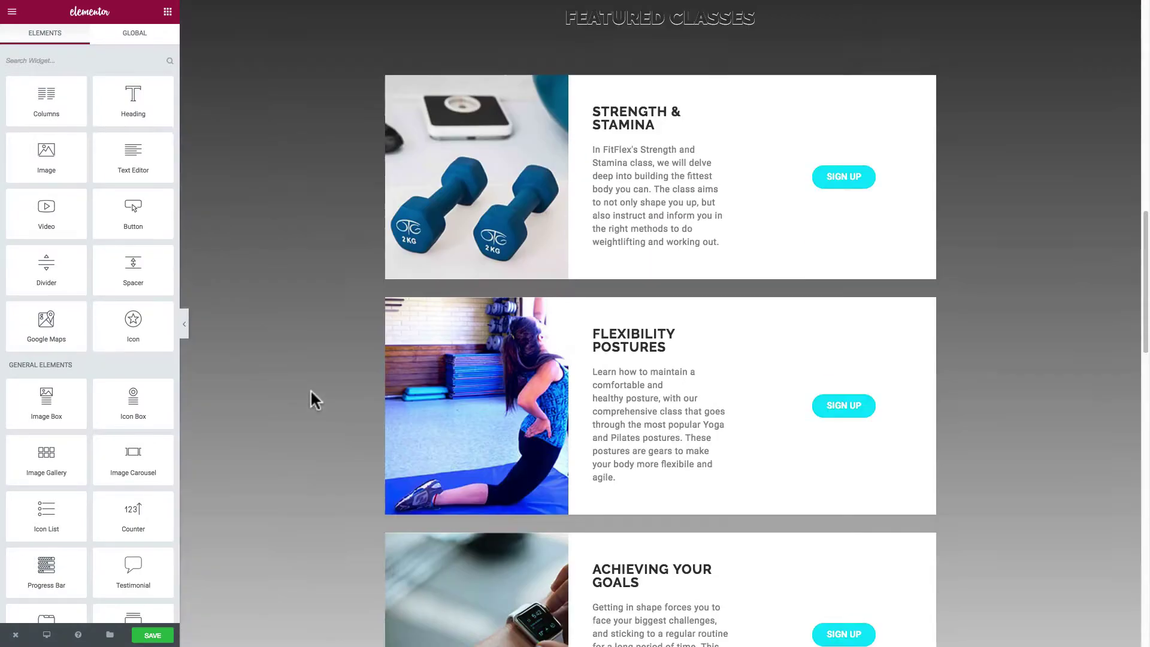
pyautogui.scroll(-20, 638, 389)
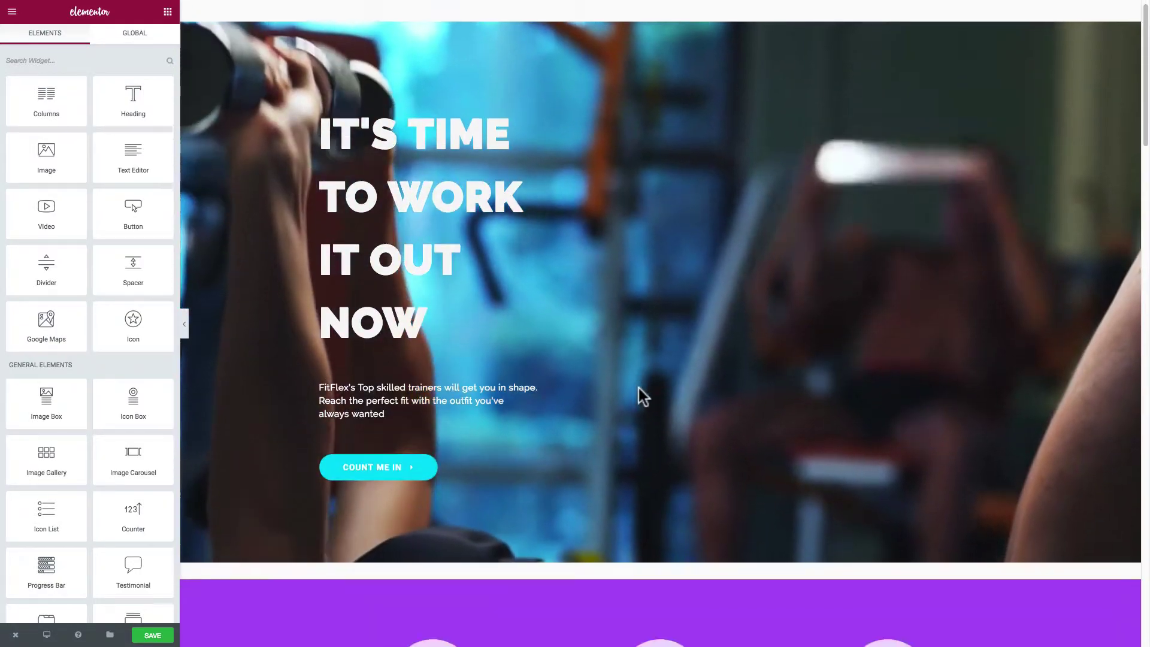
pyautogui.scroll(-6, 597, 387)
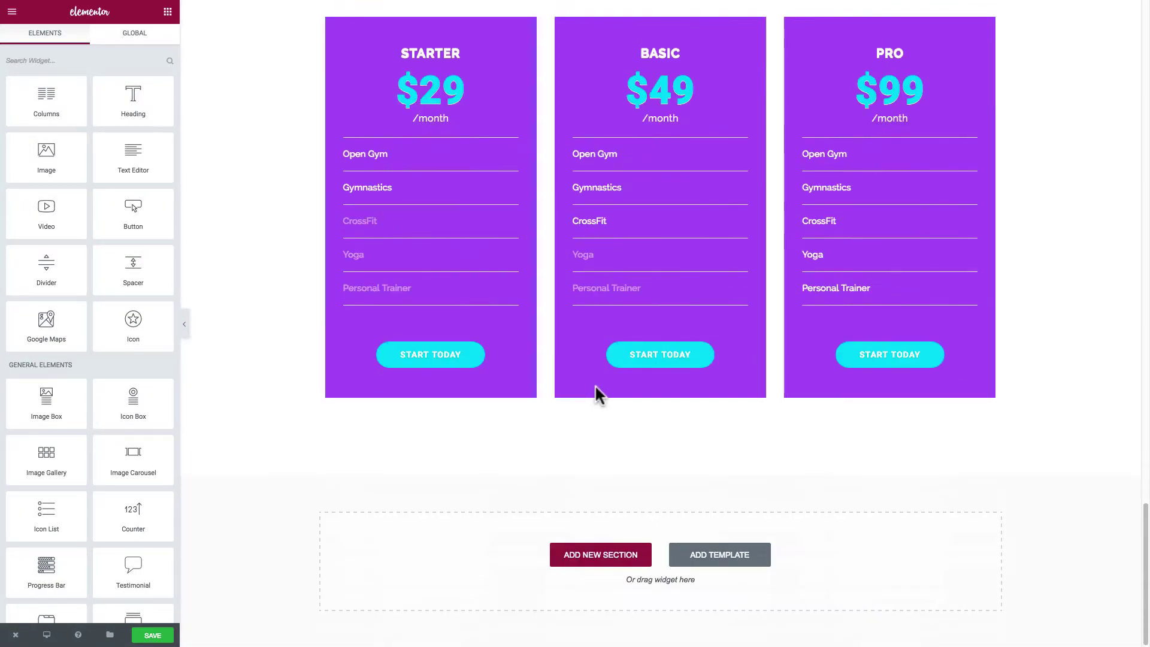
pyautogui.click(595, 554)
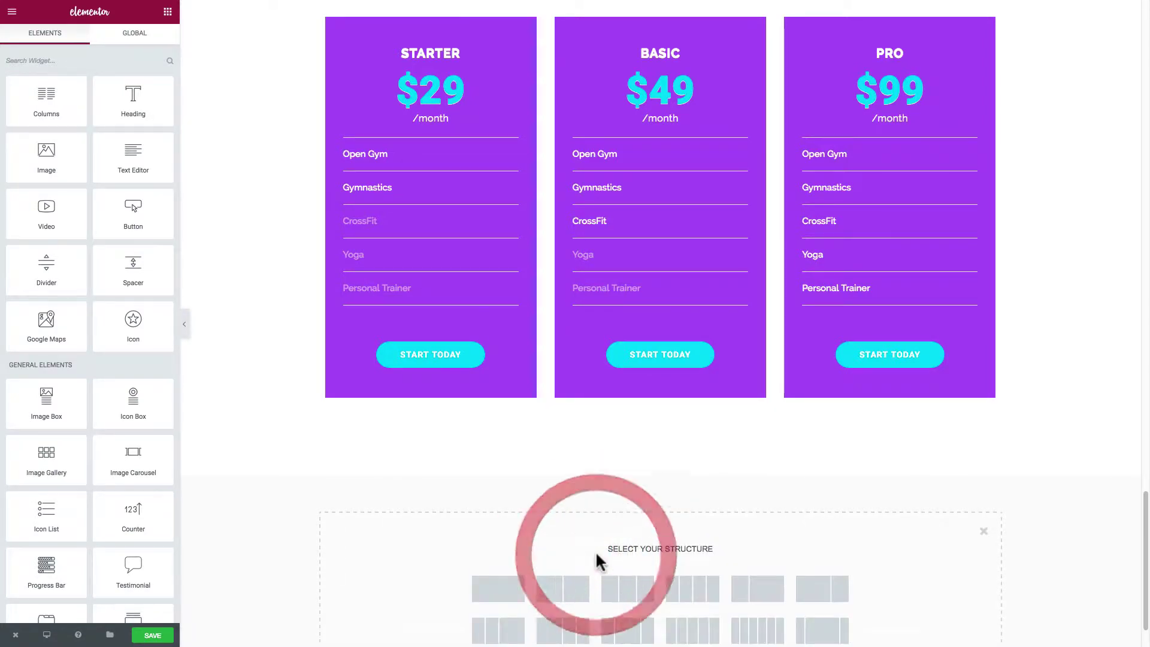
pyautogui.scroll(-2, 497, 518)
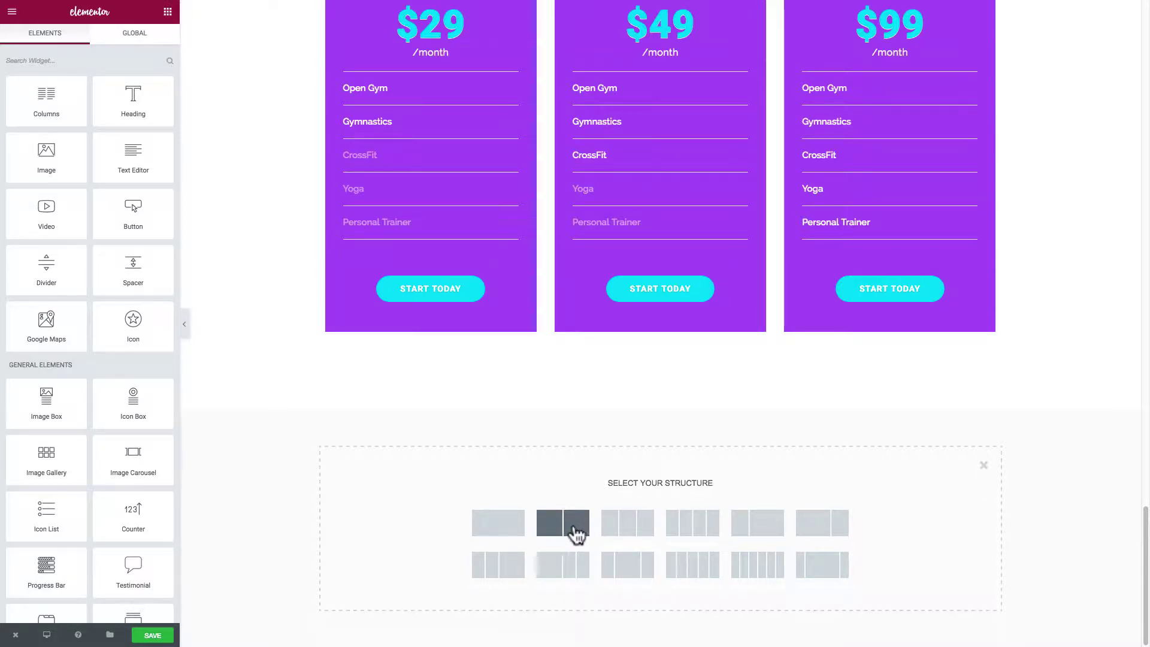
pyautogui.click(622, 526)
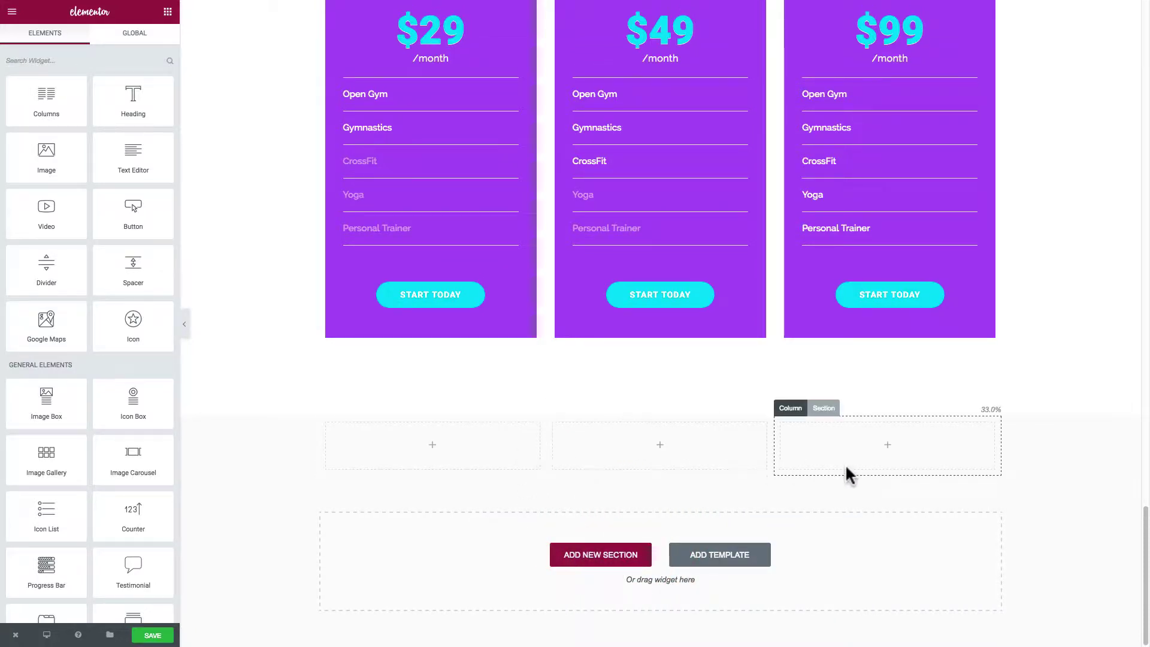
pyautogui.moveTo(359, 448)
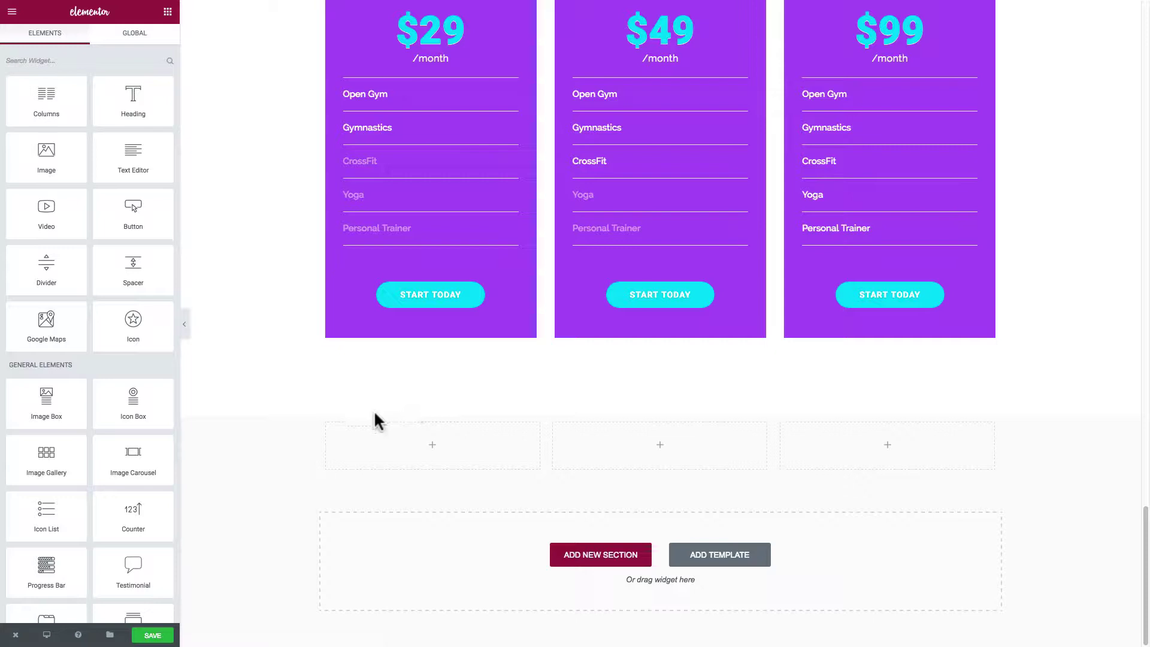
pyautogui.moveTo(400, 429)
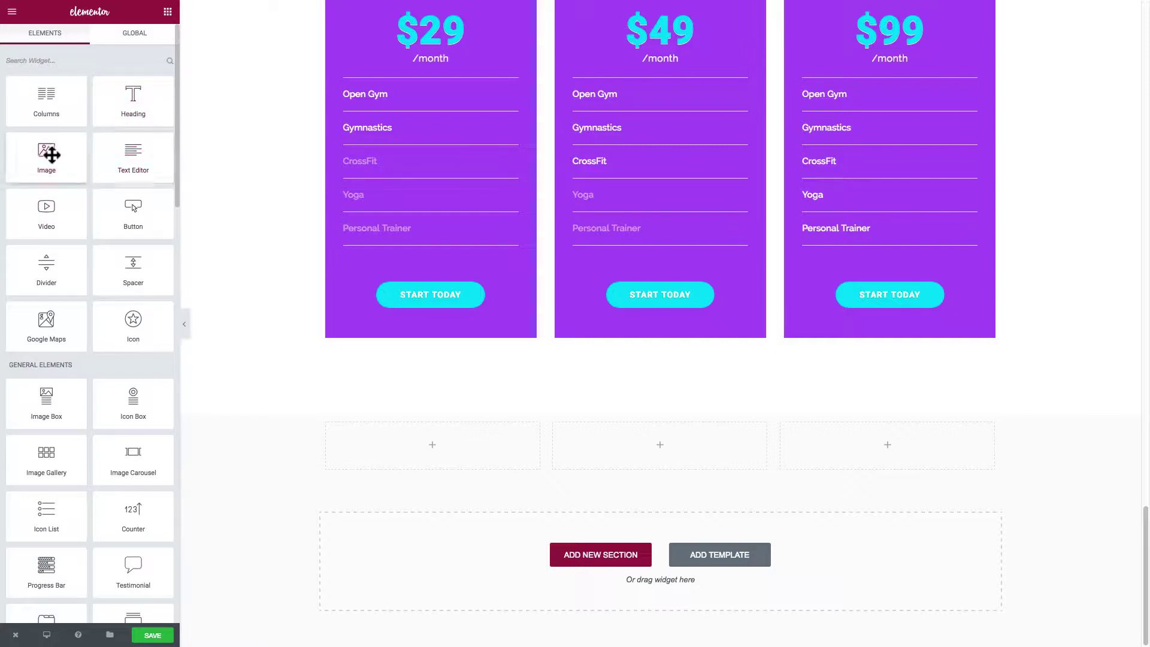
# Insert the portrait photo 1.jpg into the first column using an Image widget
pyautogui.moveTo(54, 164); pyautogui.dragTo(408, 452)
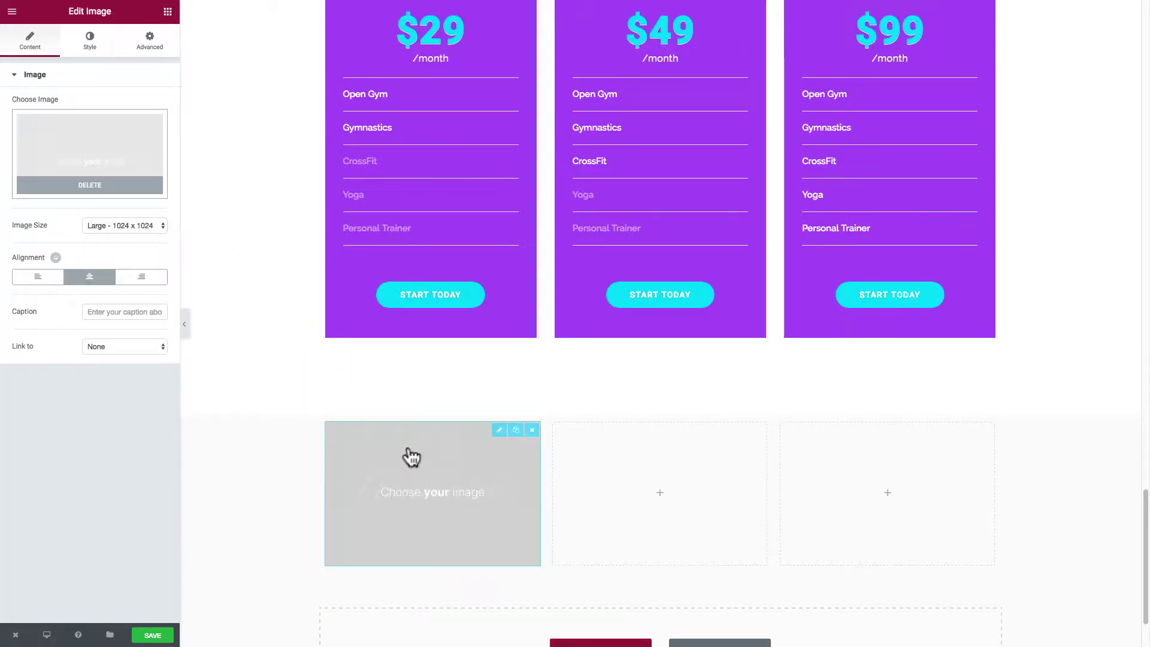
pyautogui.click(72, 156)
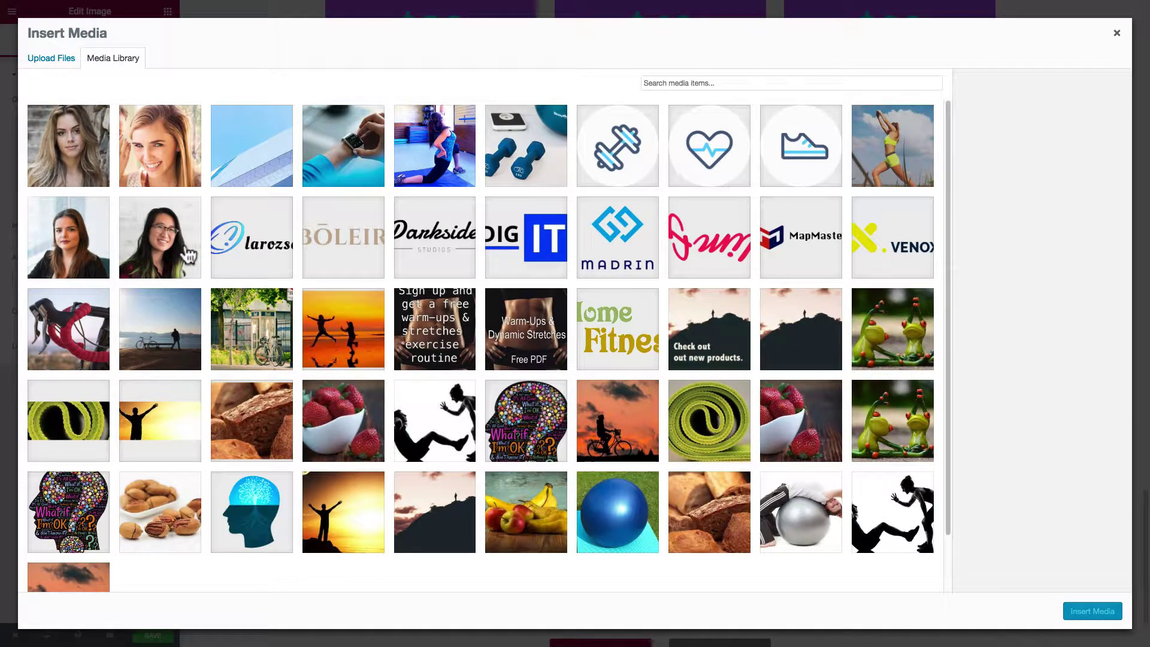
pyautogui.click(90, 168)
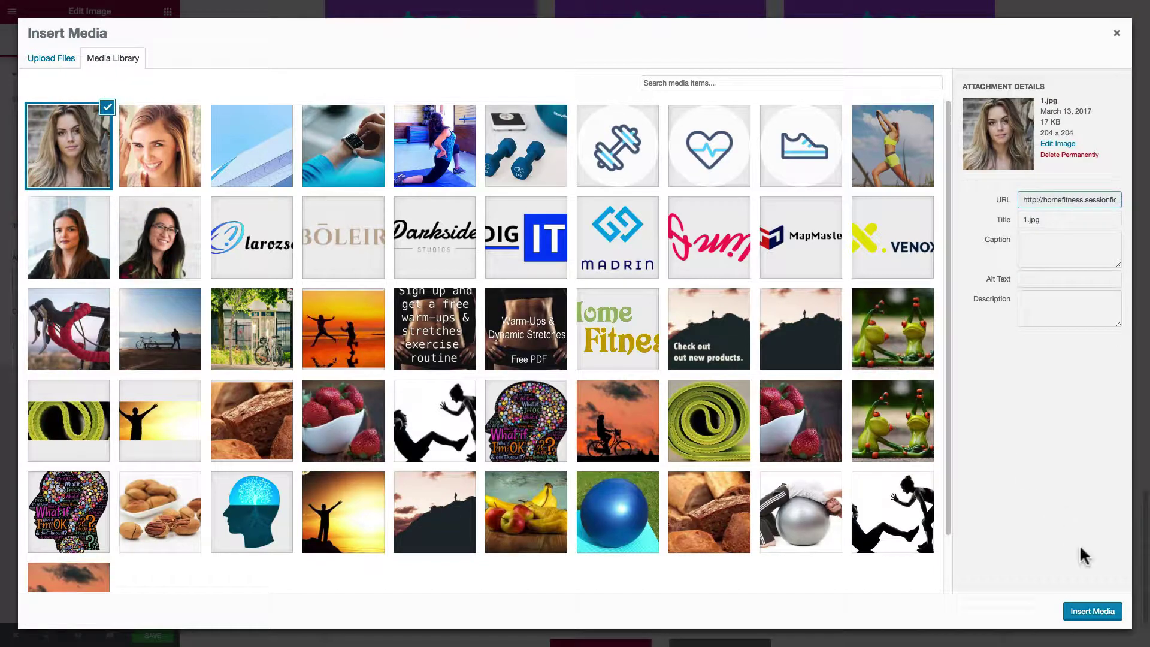
pyautogui.click(1097, 612)
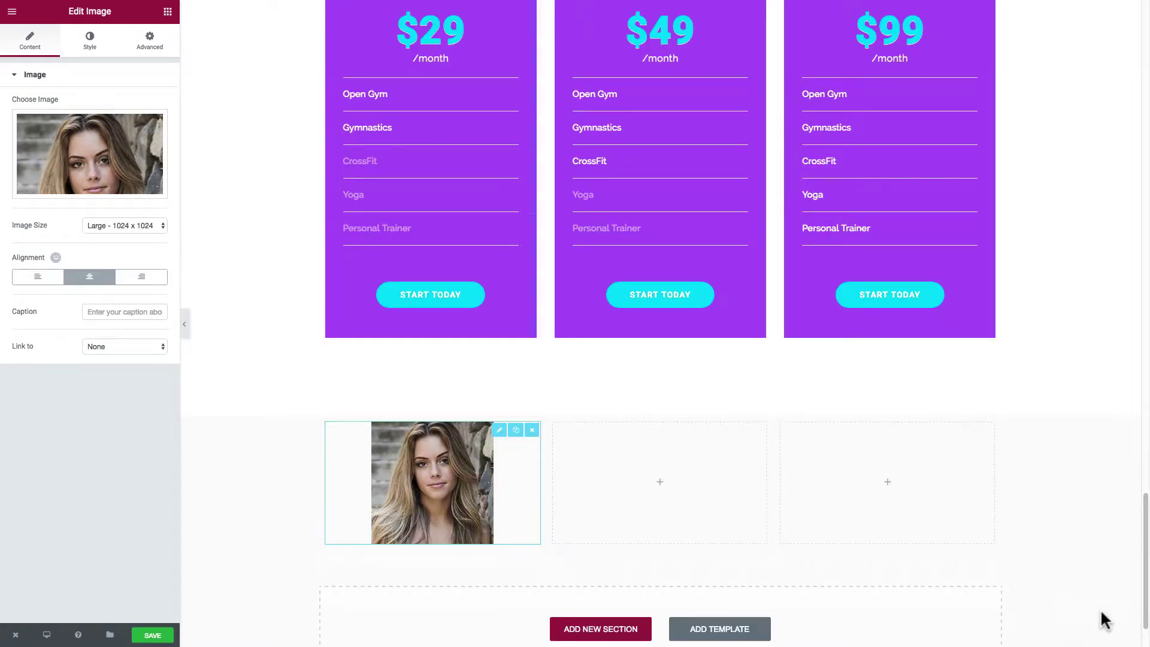
pyautogui.click(612, 476)
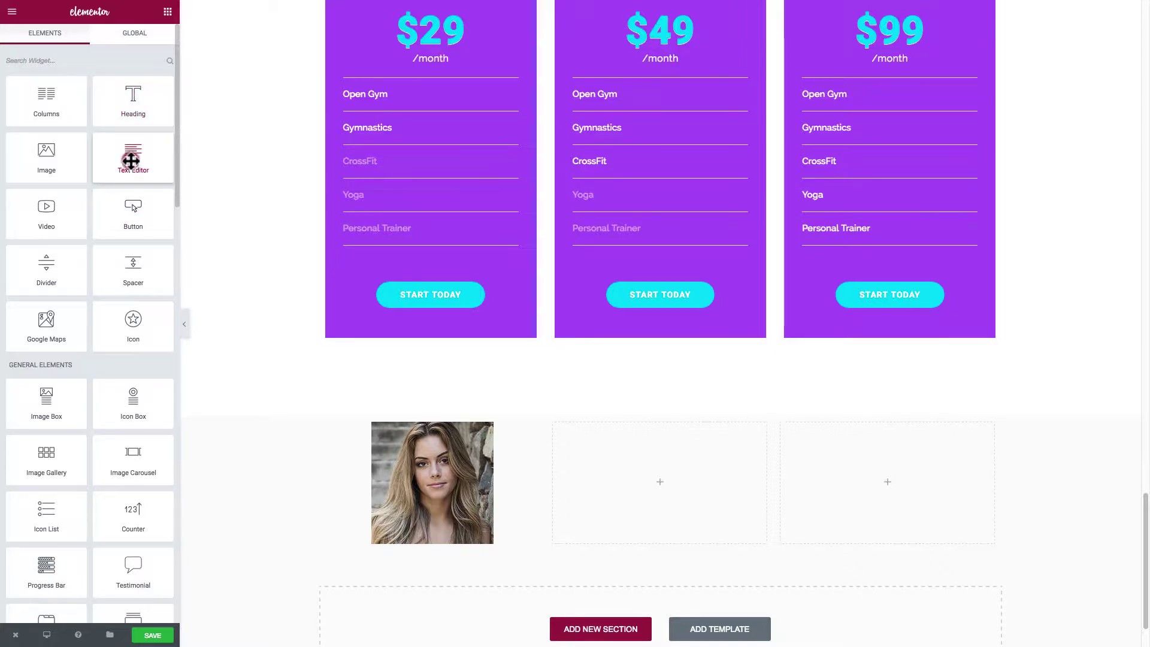
# Place a Text Editor block with placeholder Lorem ipsum text in the middle column
pyautogui.moveTo(130, 160); pyautogui.dragTo(636, 476)
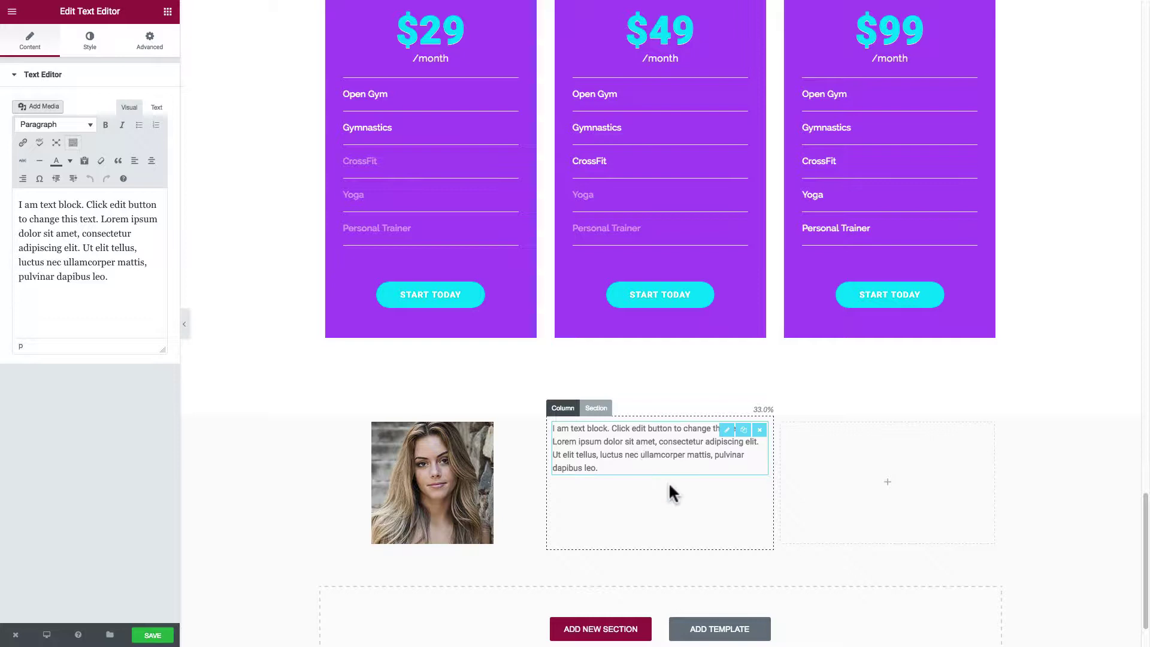
pyautogui.click(684, 487)
pyautogui.click(827, 465)
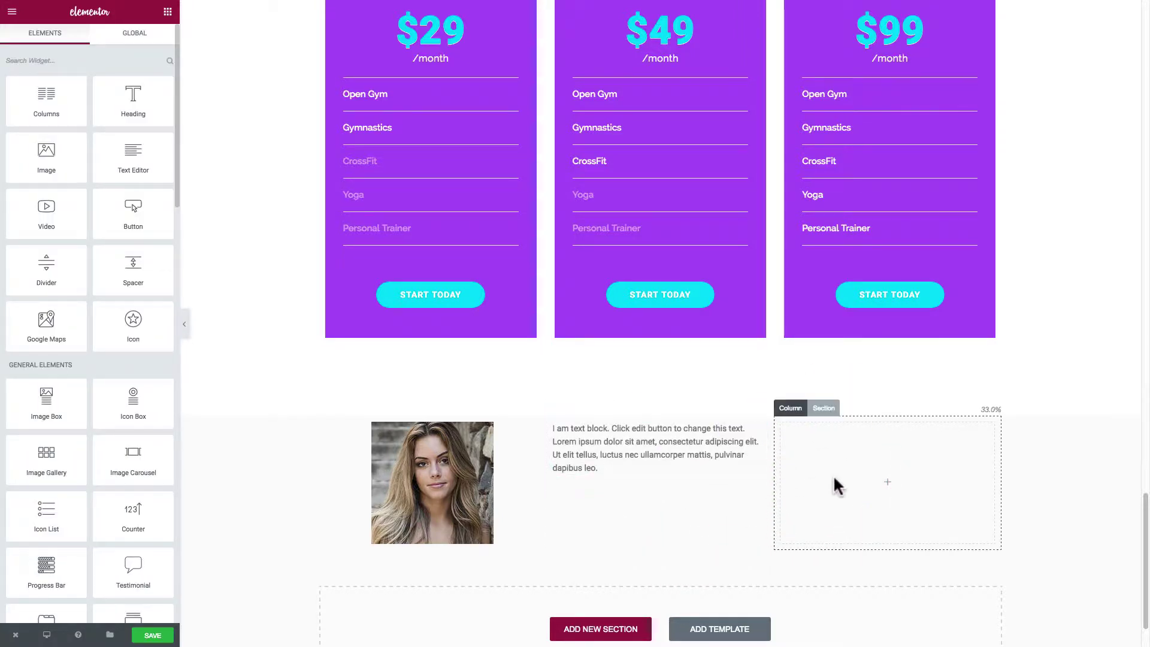
pyautogui.click(837, 470)
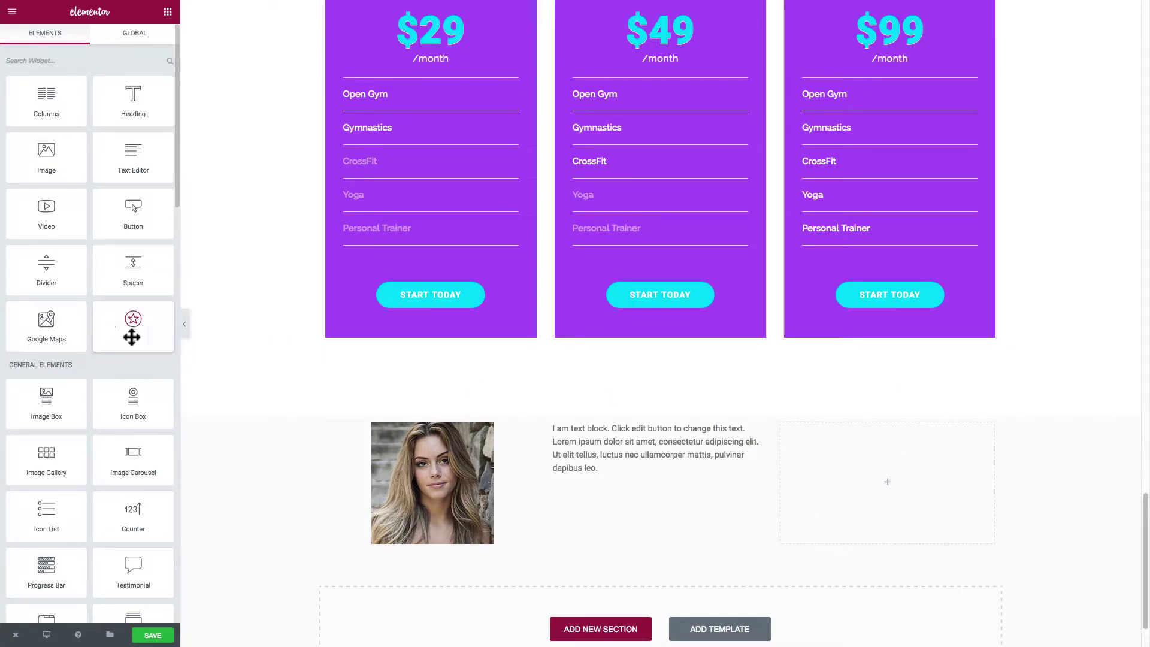
# Add a star Icon widget to the right column, then delete it
pyautogui.moveTo(133, 325); pyautogui.dragTo(878, 476)
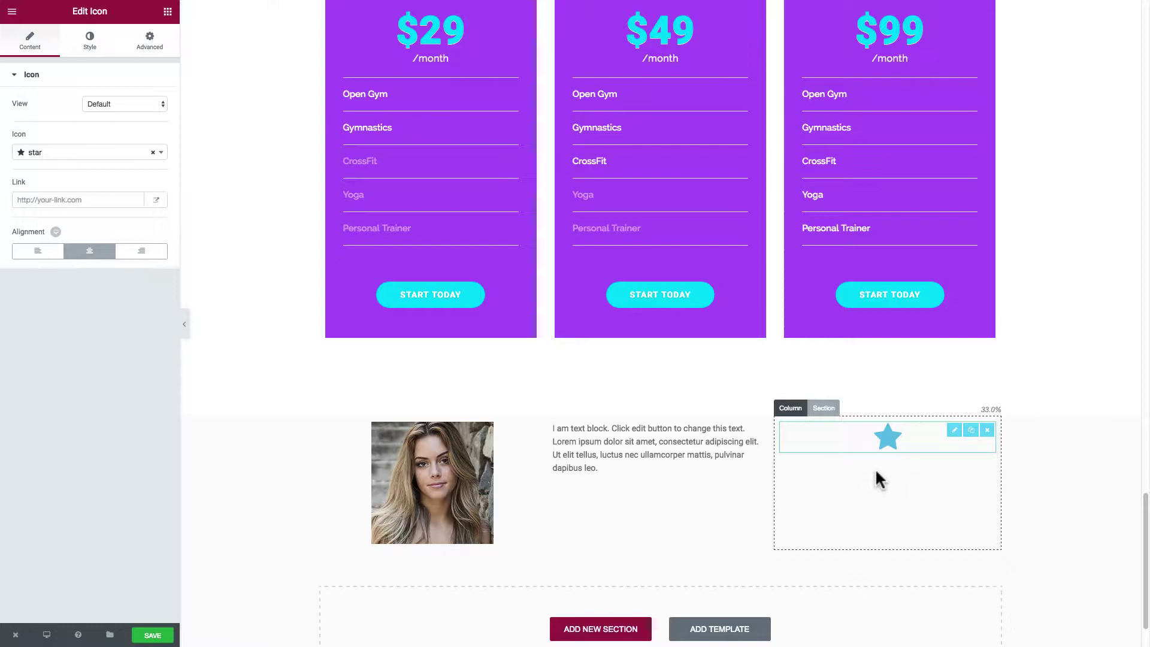
pyautogui.click(987, 430)
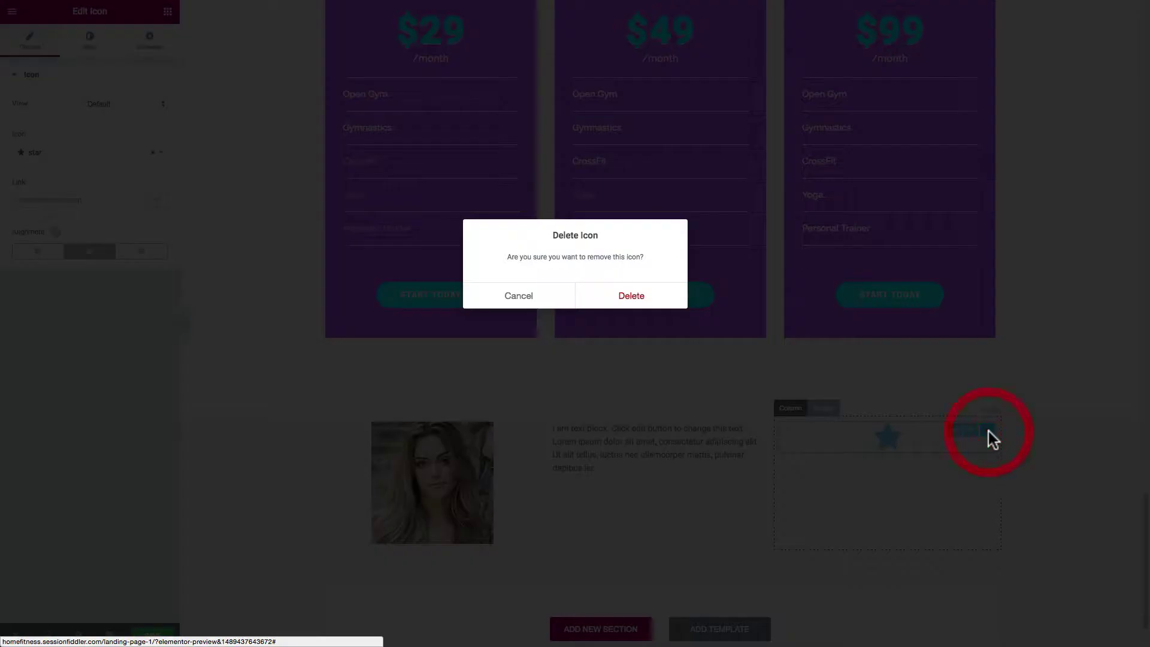
pyautogui.click(625, 300)
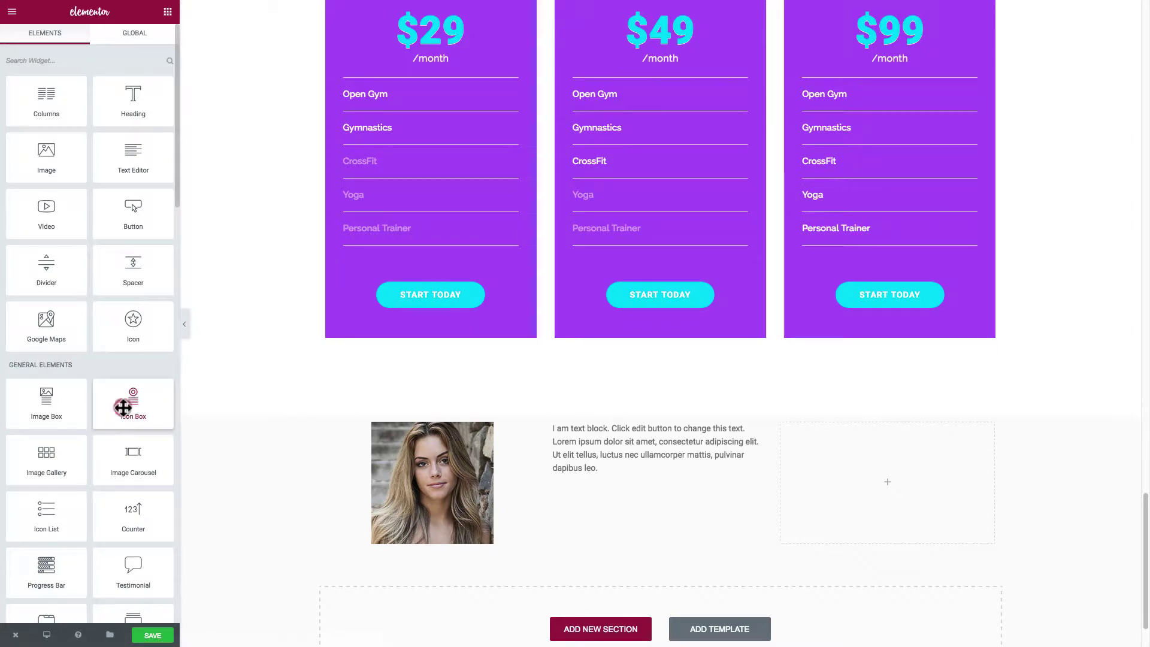
# Drop an Icon Box with a star and 'This is the heading' into the right column
pyautogui.moveTo(155, 409); pyautogui.dragTo(912, 479)
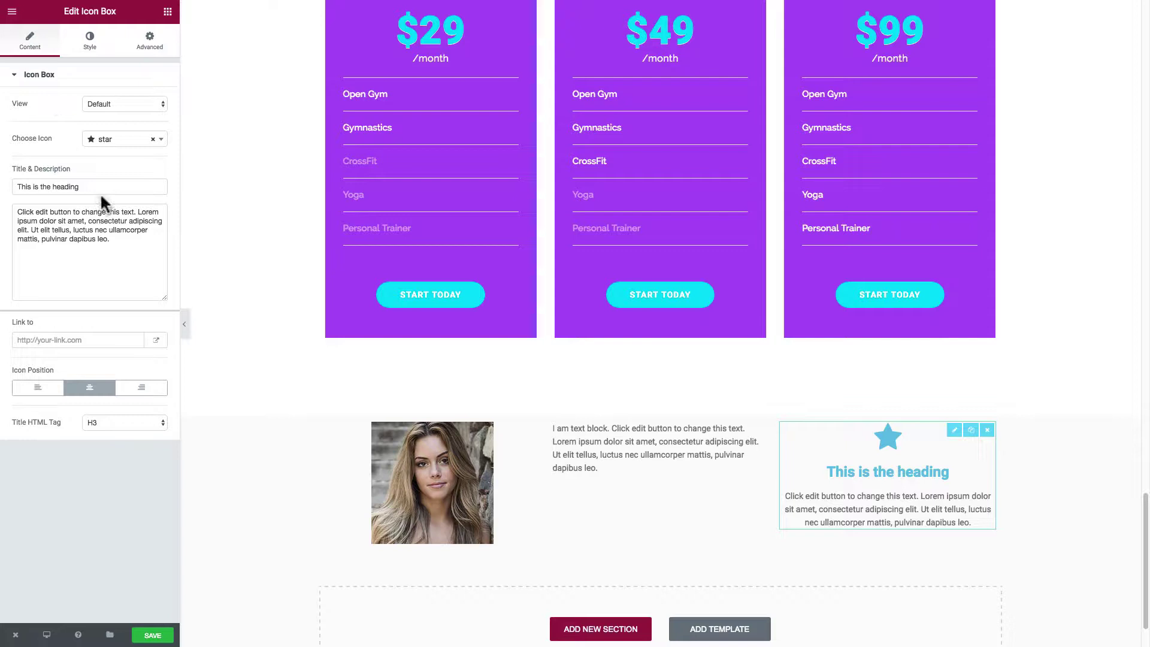
pyautogui.click(636, 457)
pyautogui.click(619, 470)
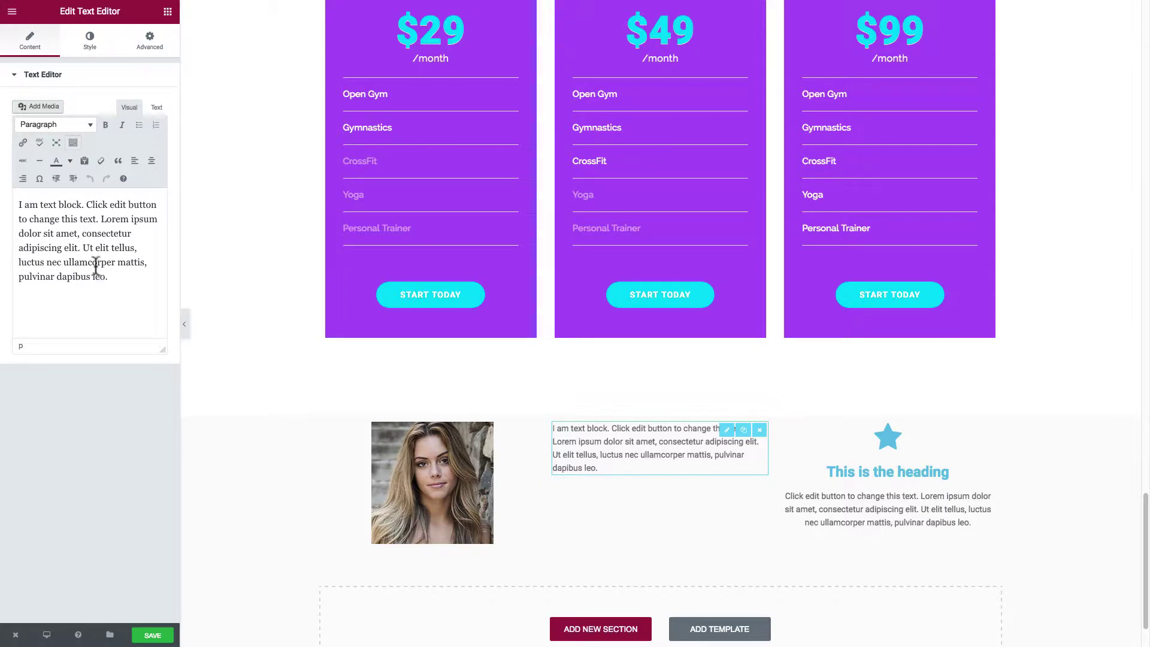
pyautogui.click(948, 472)
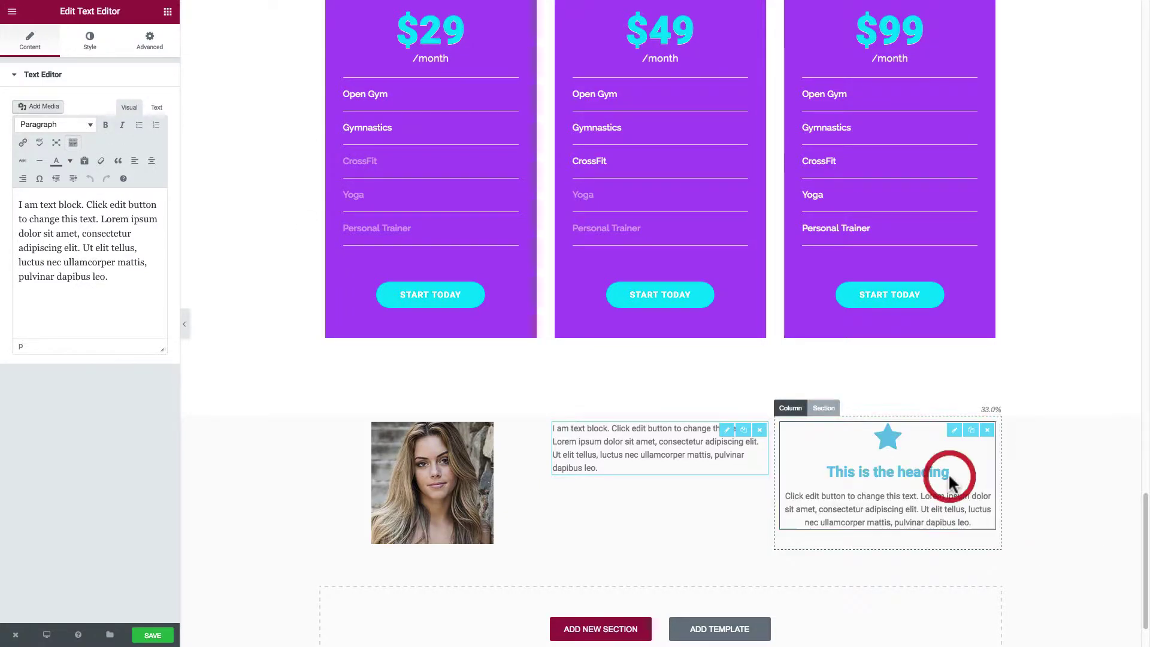
pyautogui.click(900, 454)
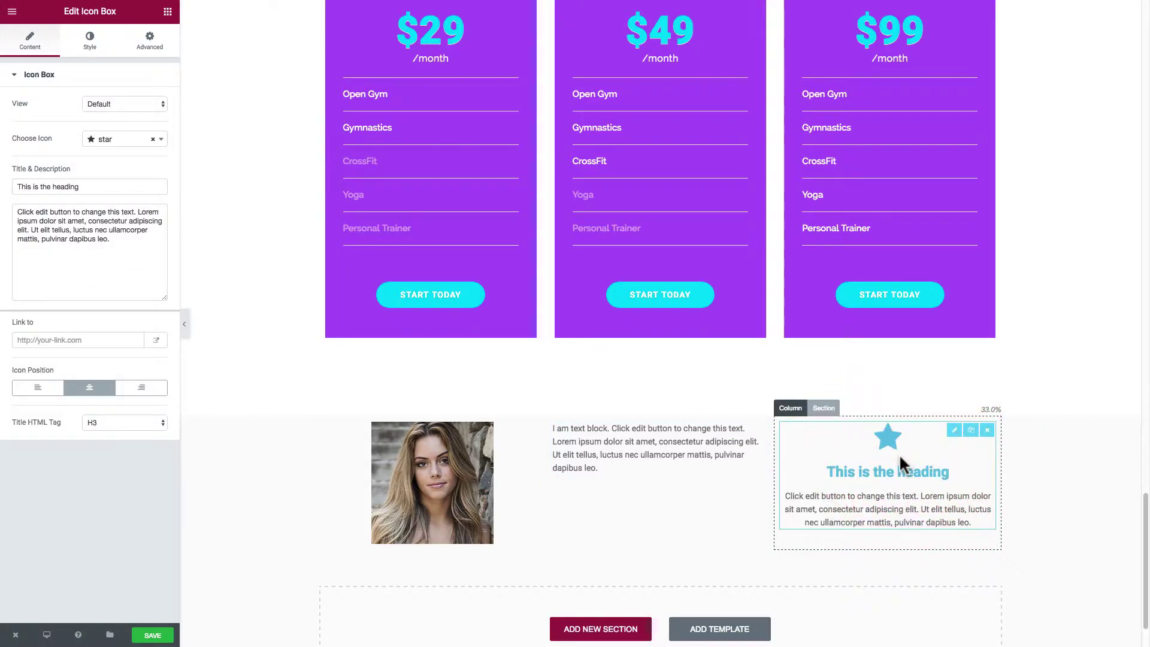
# Replace the icon box's star with the android icon
pyautogui.click(165, 140)
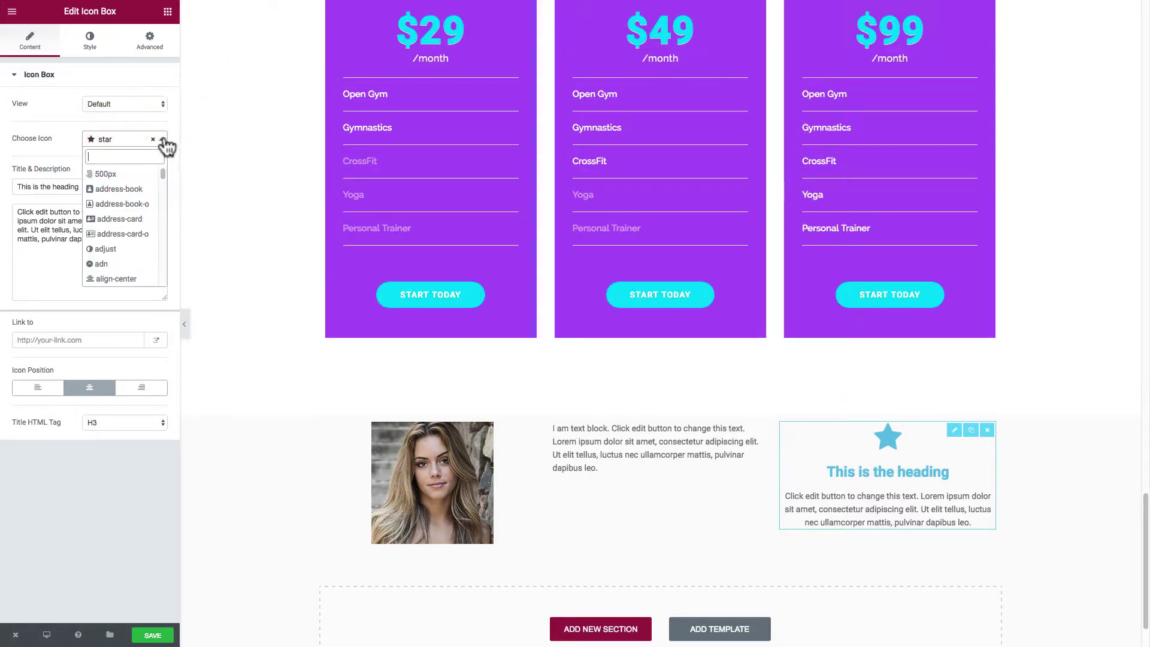
pyautogui.scroll(-5, 127, 208)
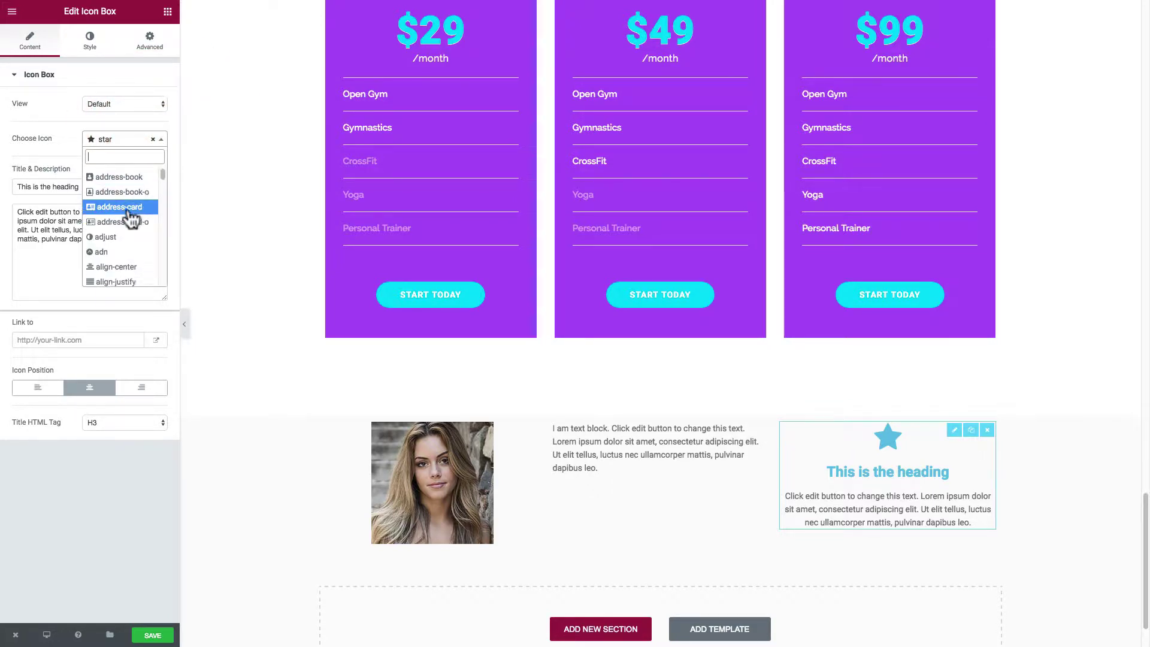
pyautogui.scroll(-1, 134, 222)
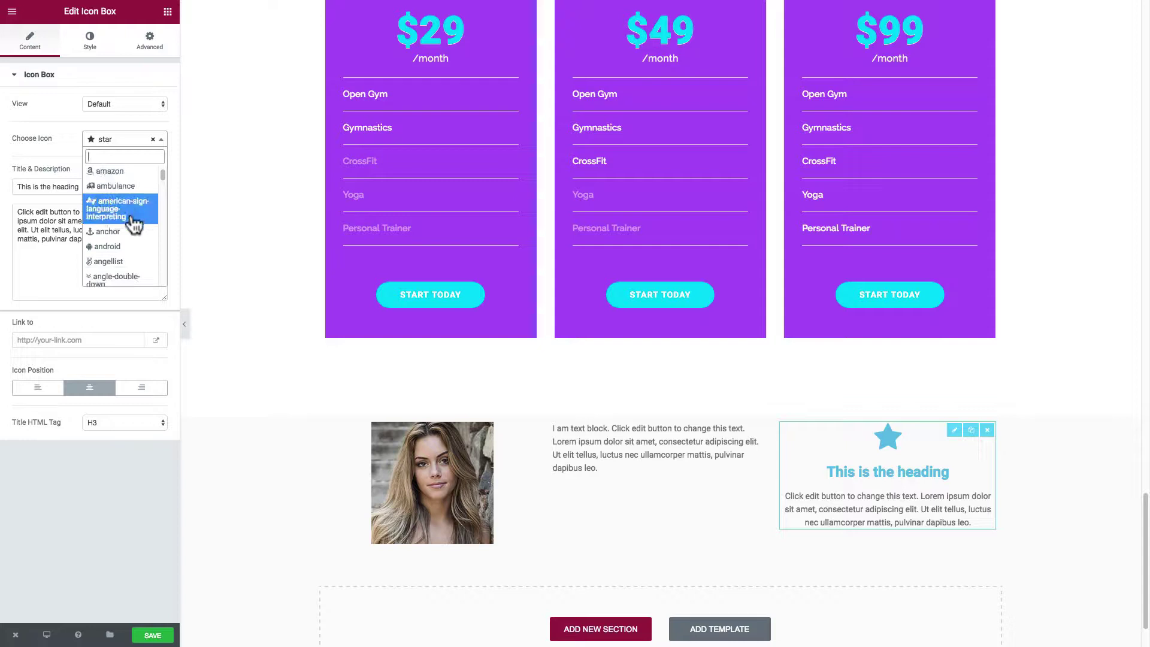
pyautogui.scroll(-1, 115, 252)
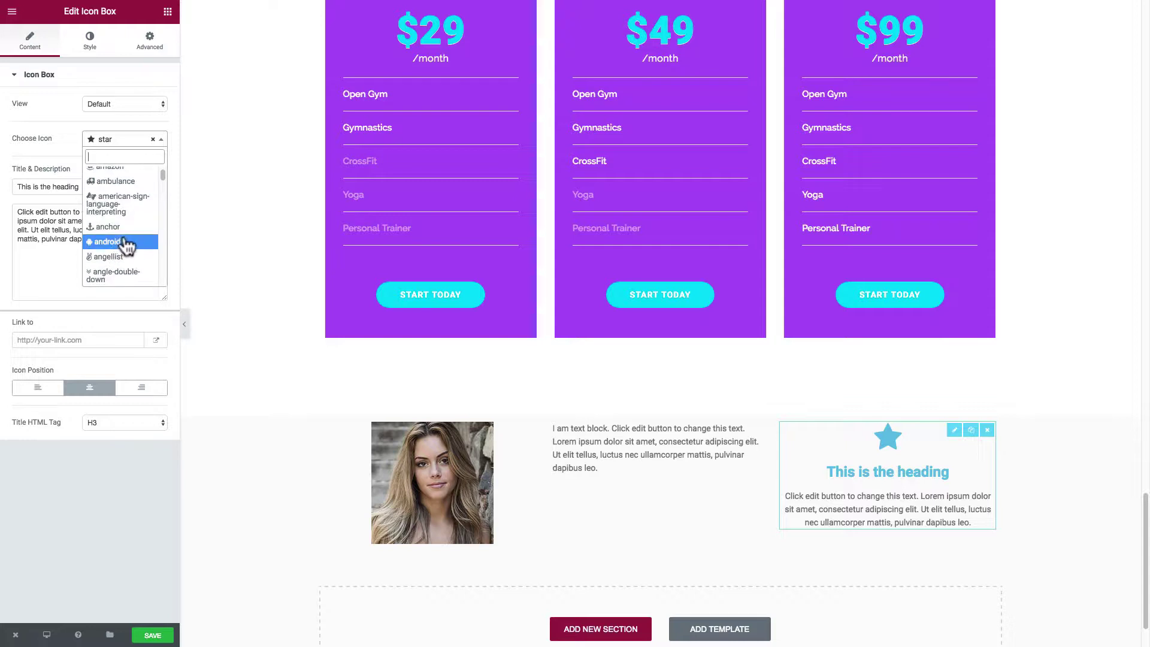
pyautogui.click(126, 242)
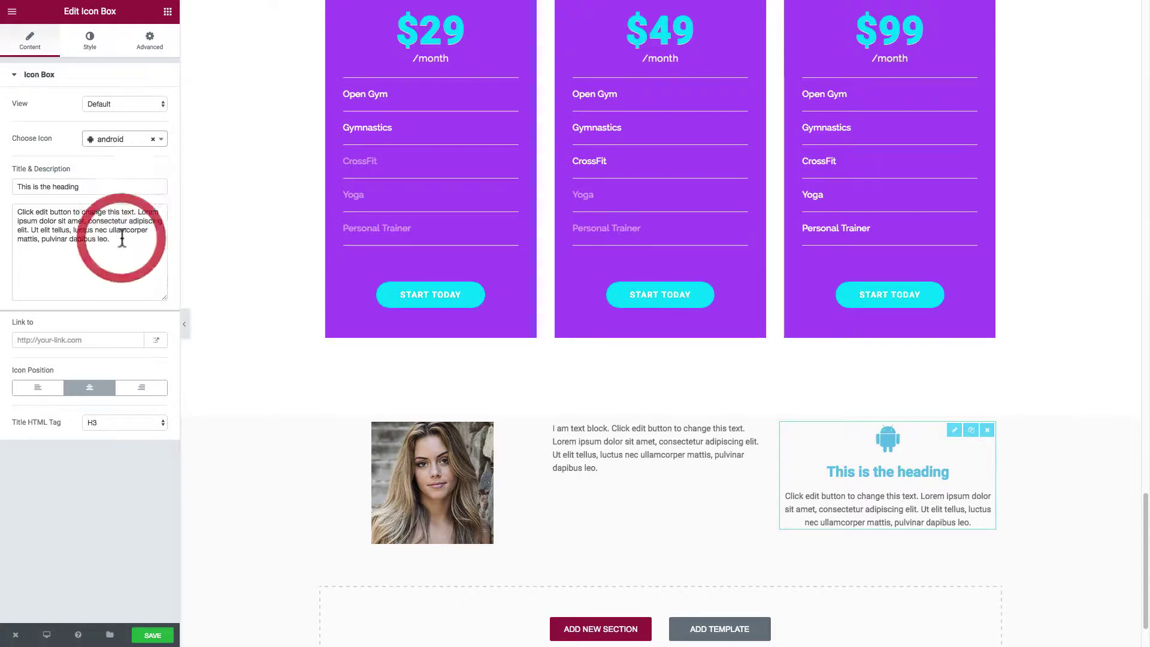
# Change the icon box heading to 'Meet our professionals'
pyautogui.click(909, 473)
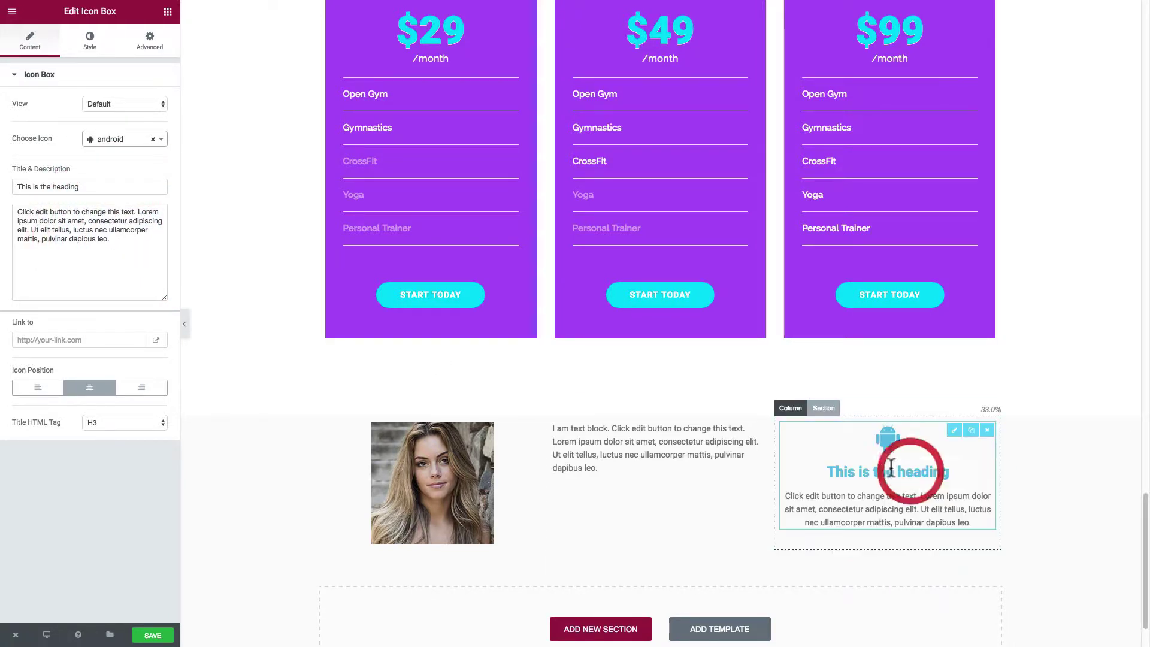
pyautogui.tripleClick(83, 186)
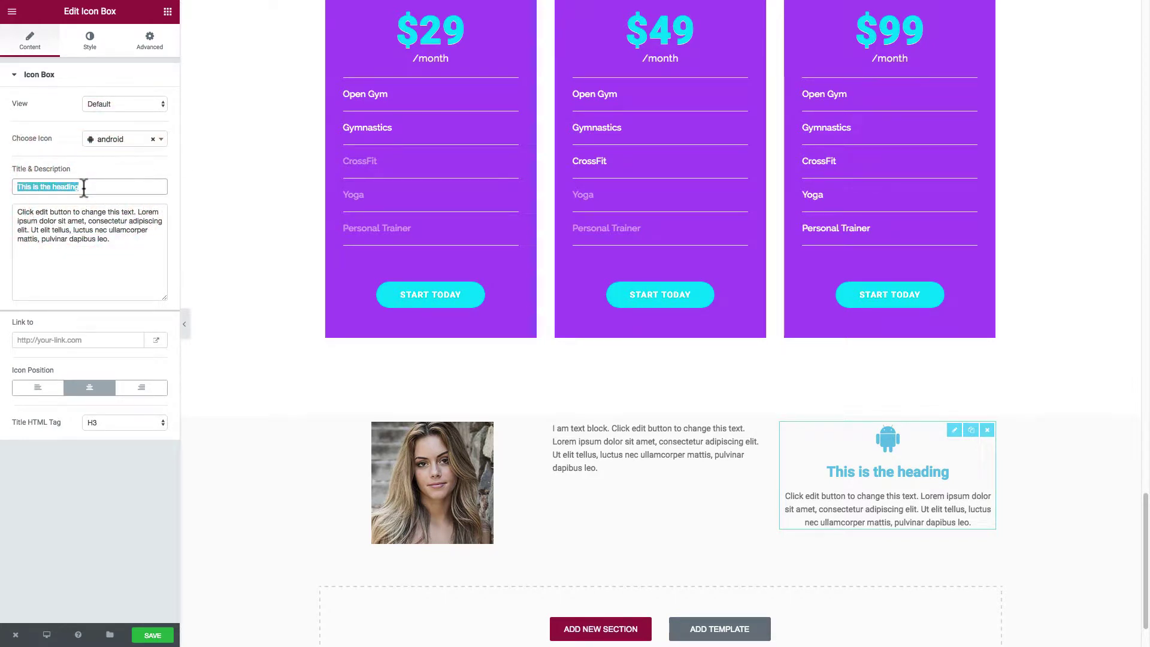
pyautogui.write('M')
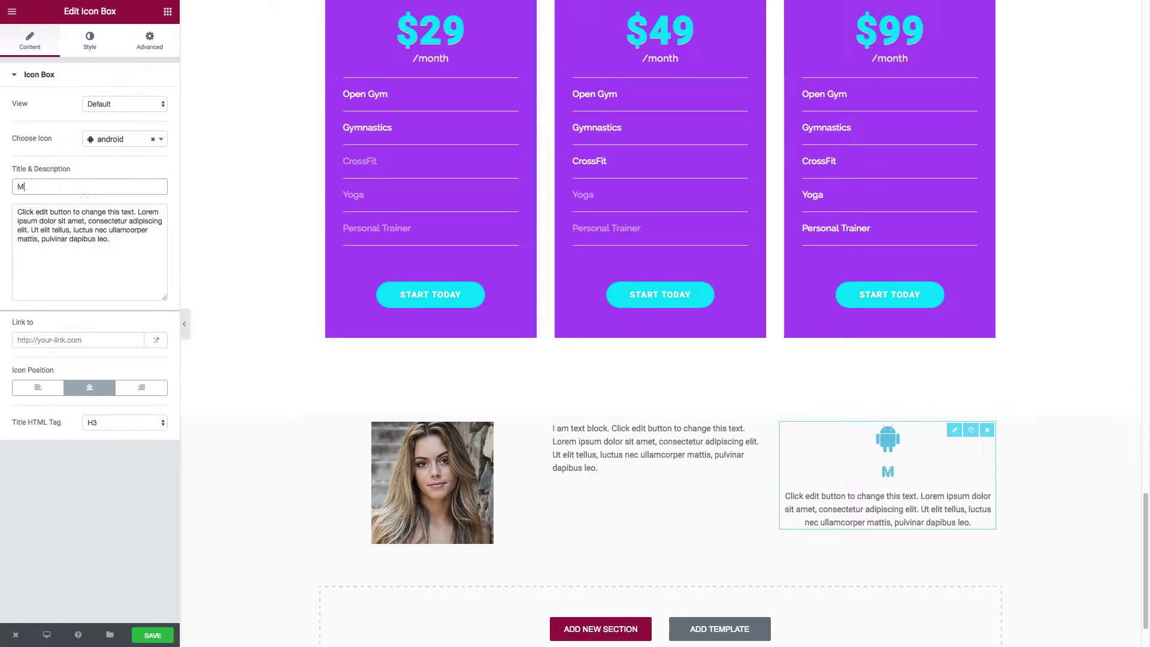
pyautogui.write('eet our p')
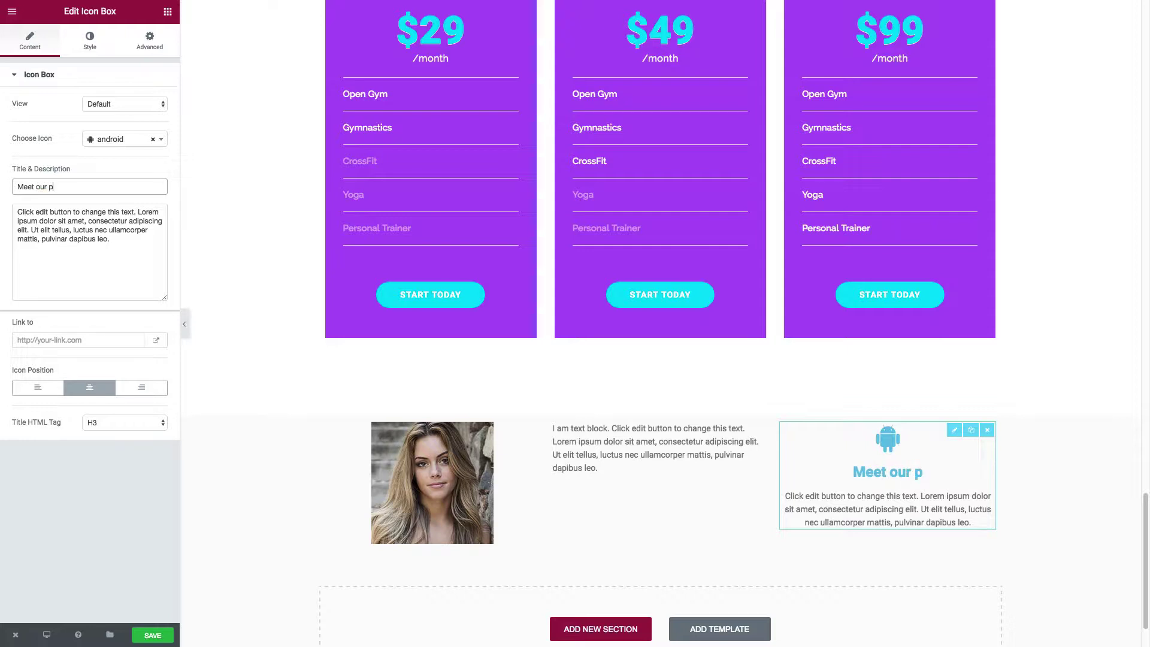
pyautogui.write('rofes')
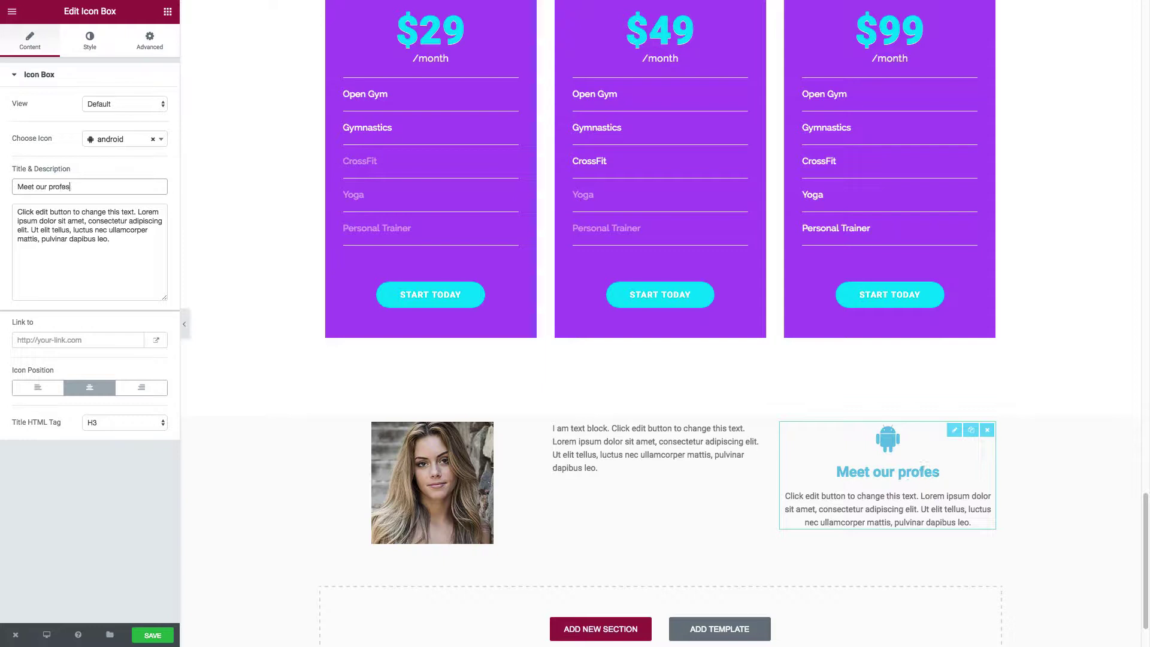
pyautogui.write('sionals')
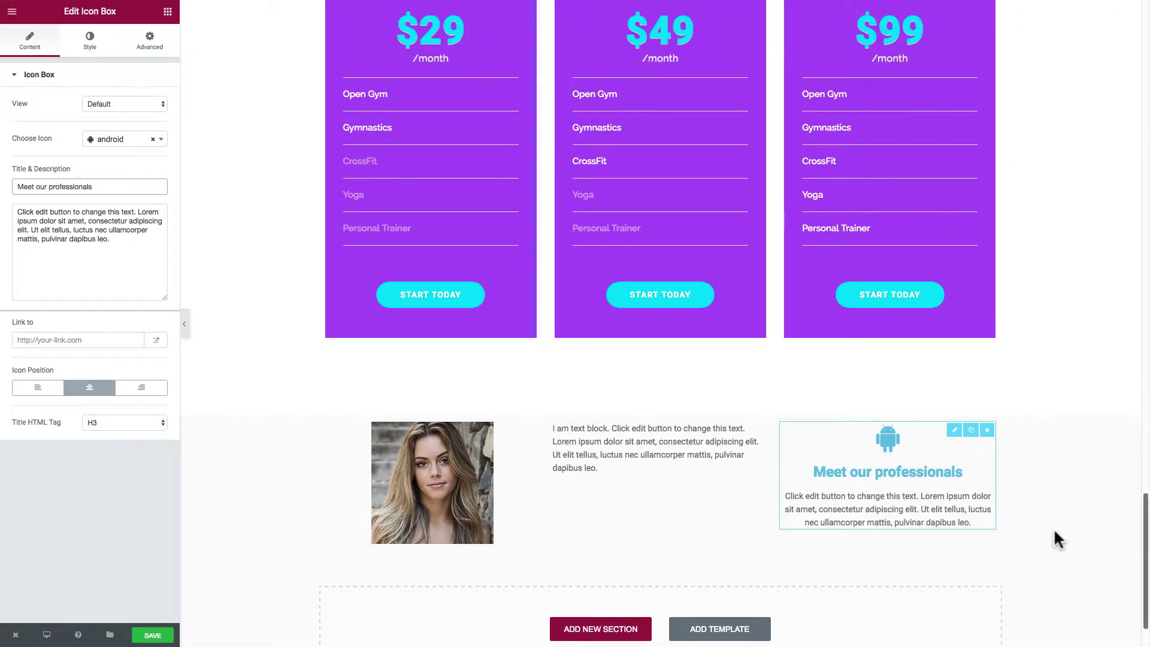
pyautogui.click(957, 506)
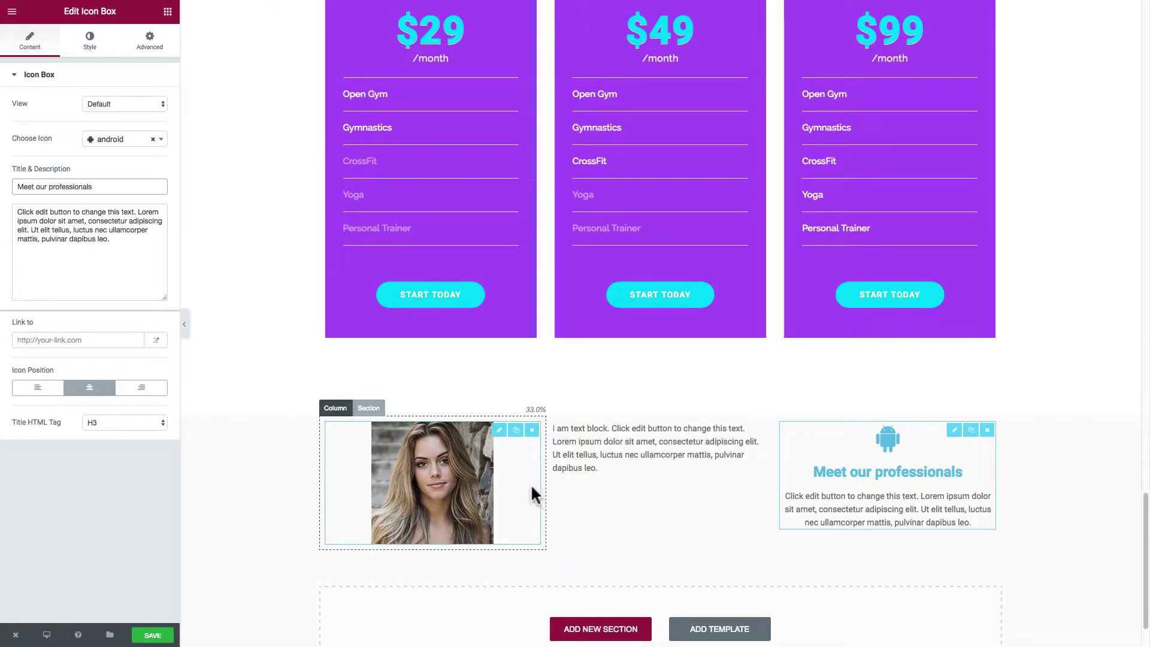
# Drag the new image-text-icon section partway up the page by its handle
pyautogui.scroll(-2, 488, 480)
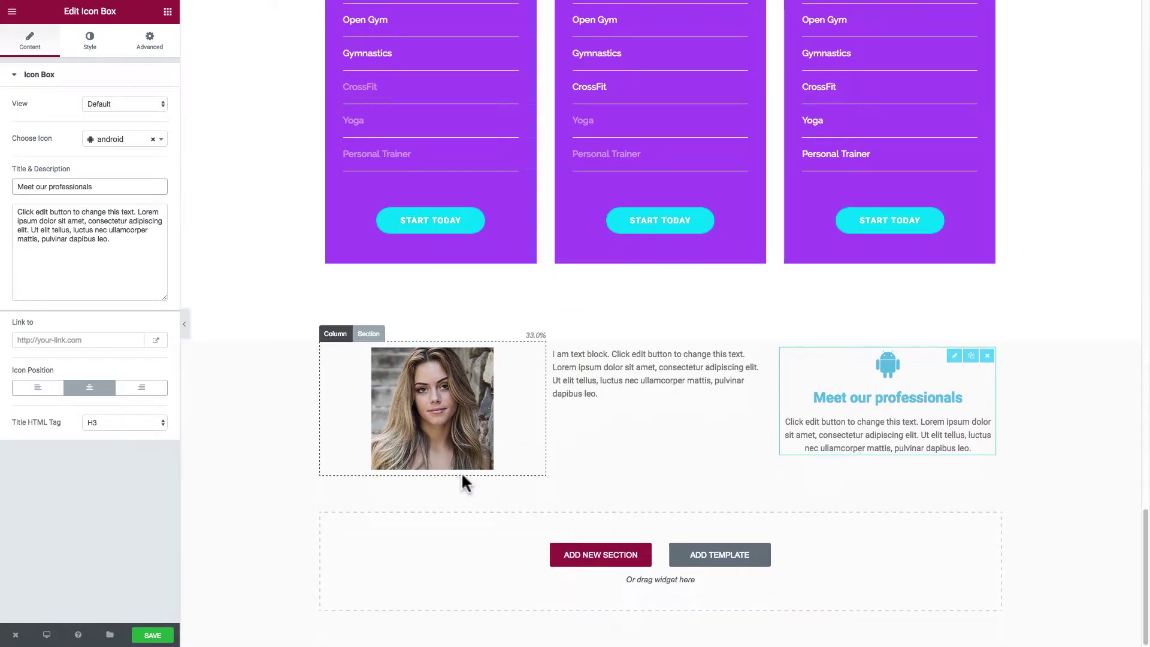
pyautogui.click(263, 398)
pyautogui.scroll(4, 701, 503)
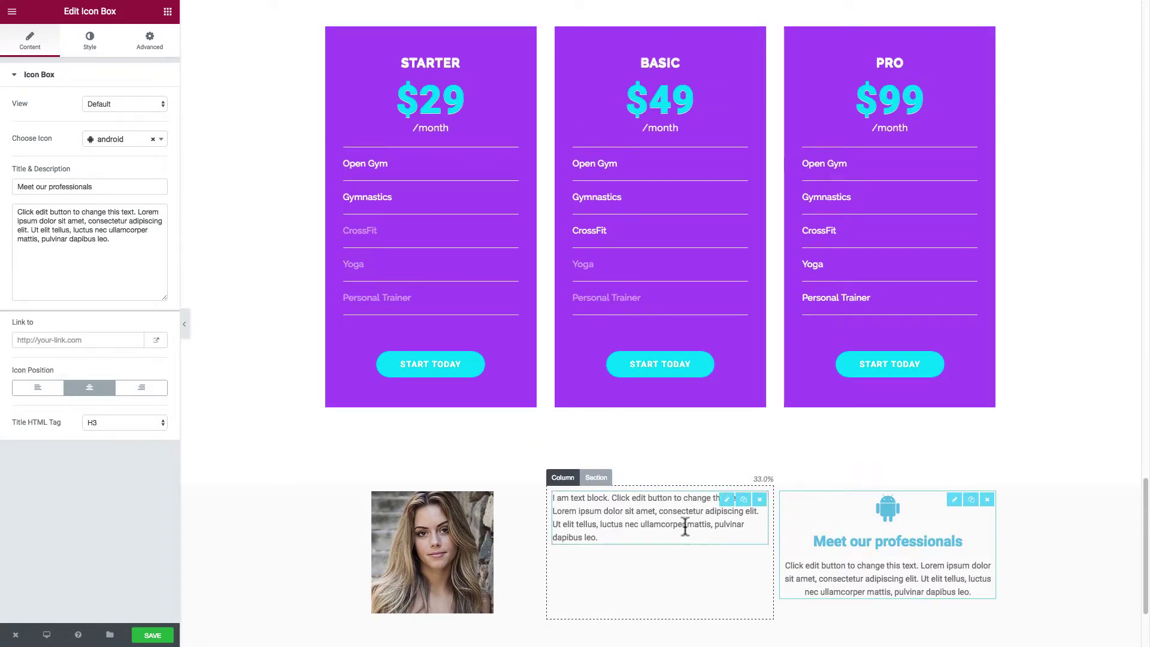
pyautogui.scroll(-4, 685, 534)
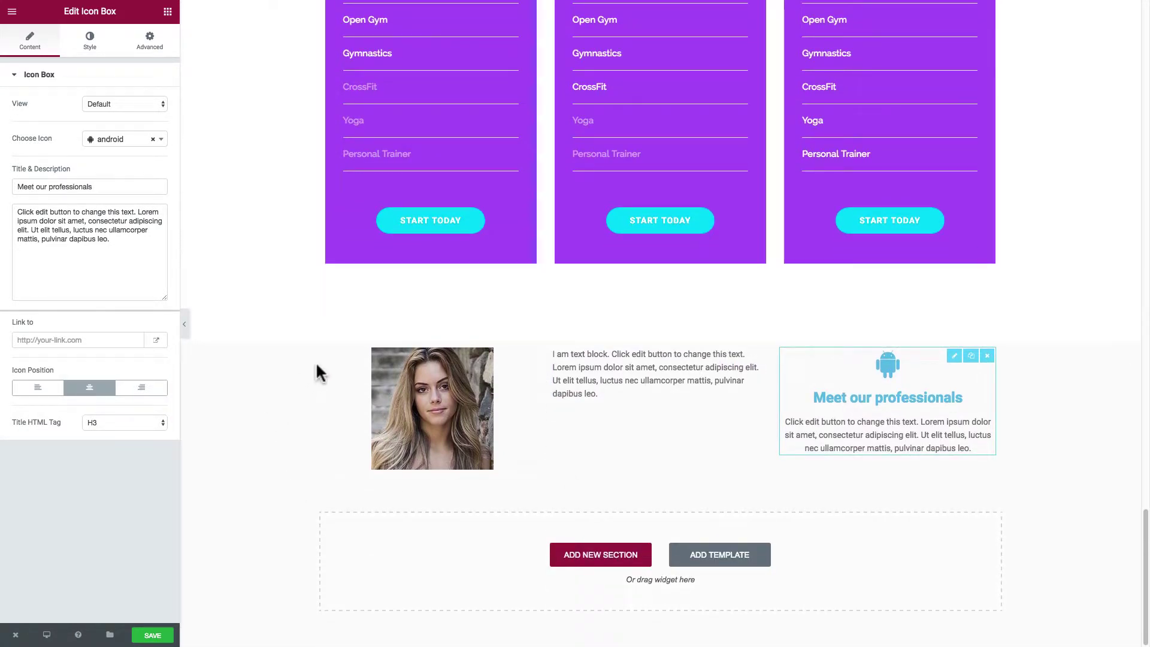
pyautogui.click(371, 335)
pyautogui.moveTo(370, 333); pyautogui.dragTo(382, 144)
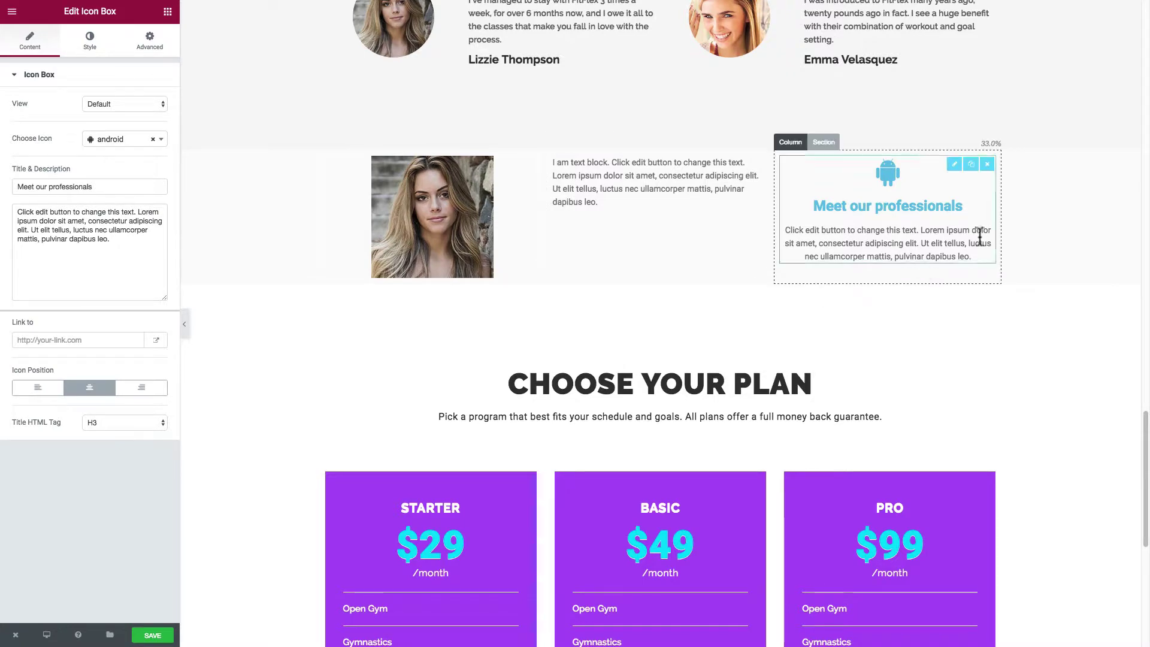
# Drop the section at the very top, above the hero banner
pyautogui.scroll(-8, 318, 400)
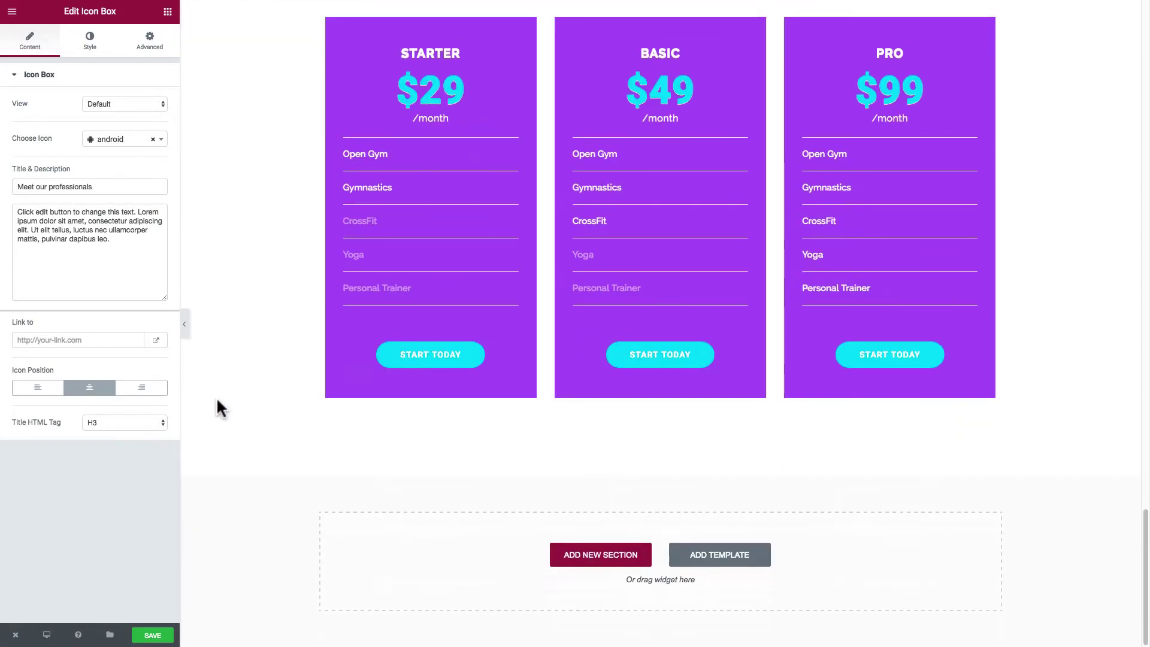
pyautogui.scroll(11, 257, 403)
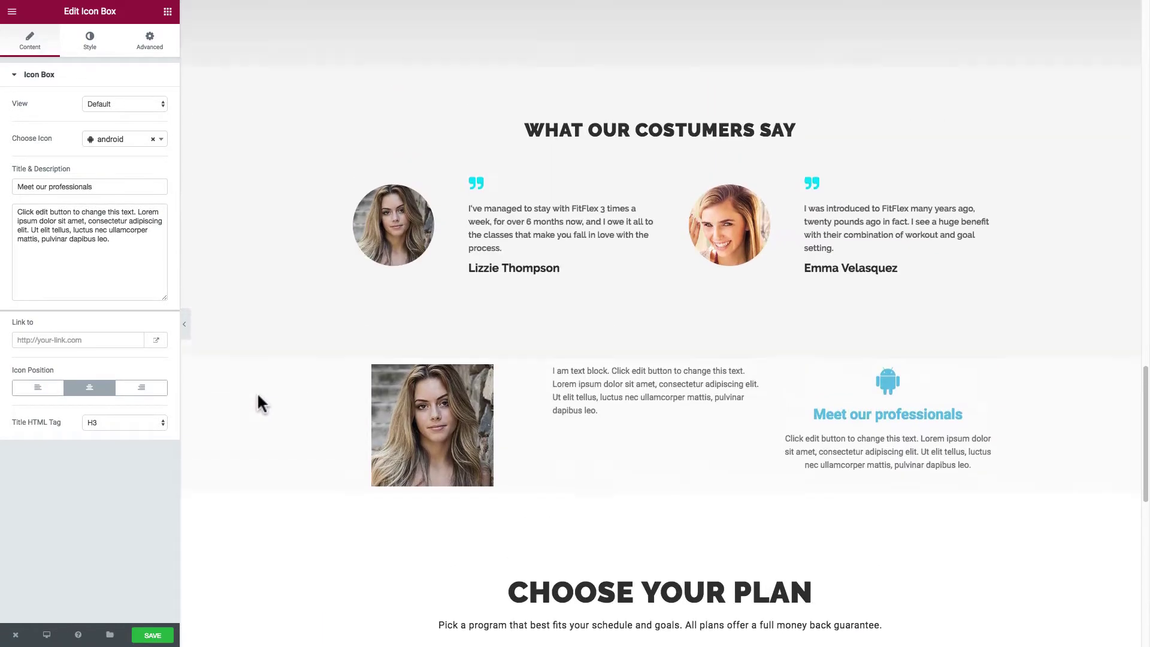
pyautogui.scroll(2, 258, 402)
pyautogui.scroll(-4, 258, 403)
pyautogui.scroll(1, 258, 402)
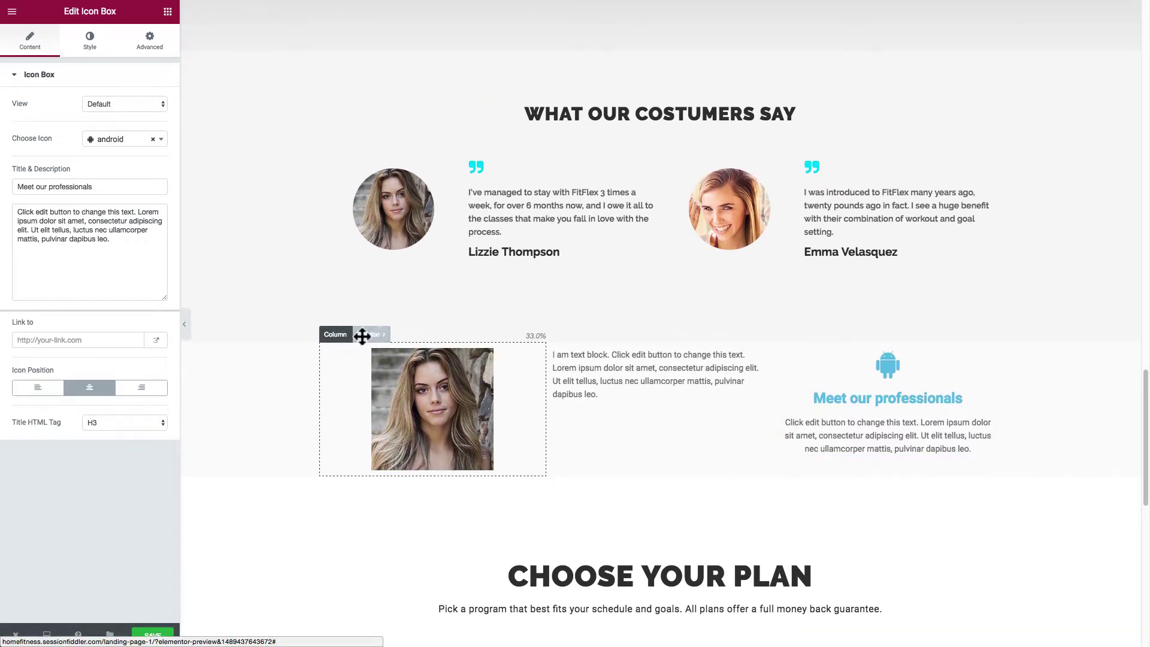
pyautogui.moveTo(368, 336); pyautogui.dragTo(372, 5)
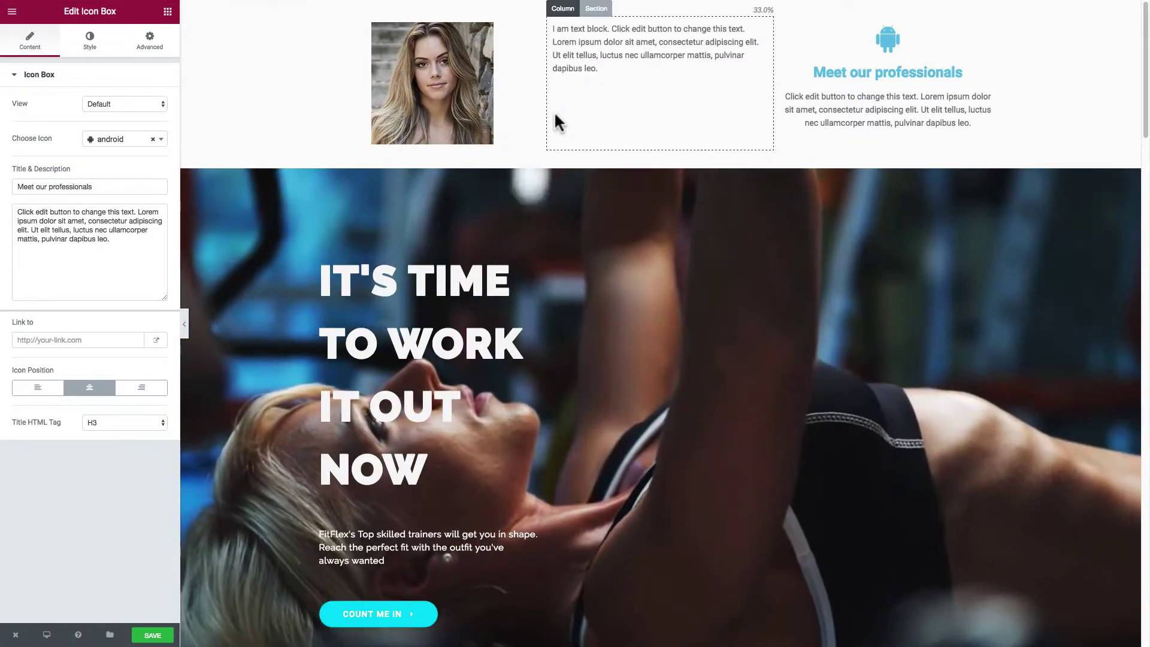
pyautogui.scroll(-15, 523, 144)
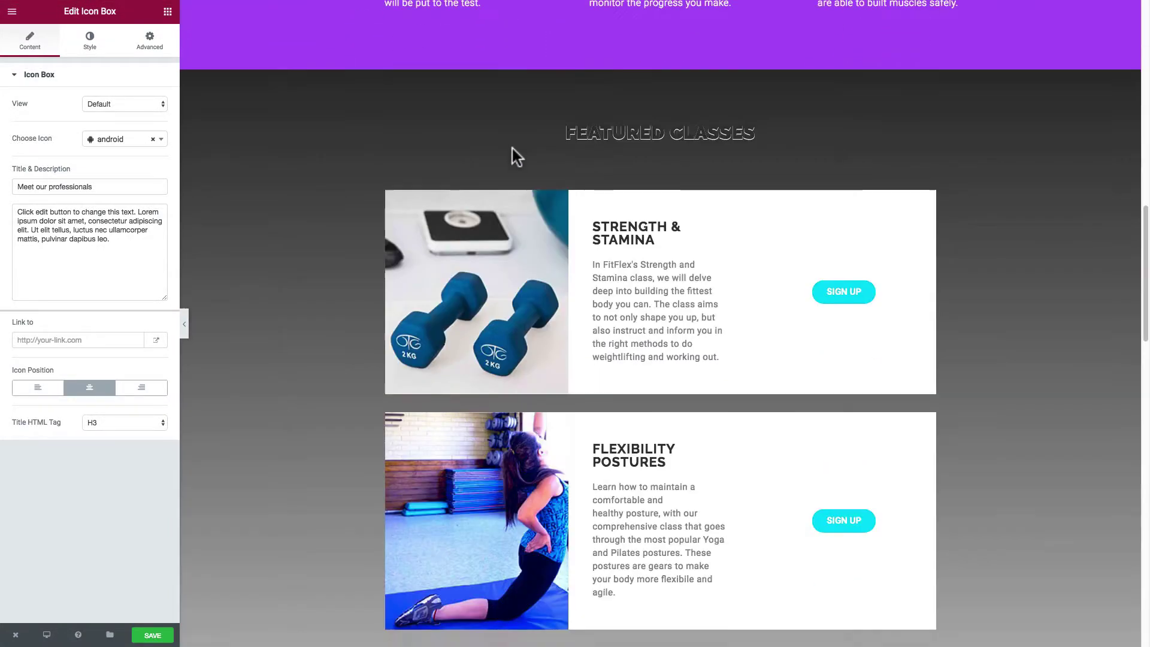
pyautogui.scroll(-7, 512, 150)
pyautogui.scroll(15, 511, 150)
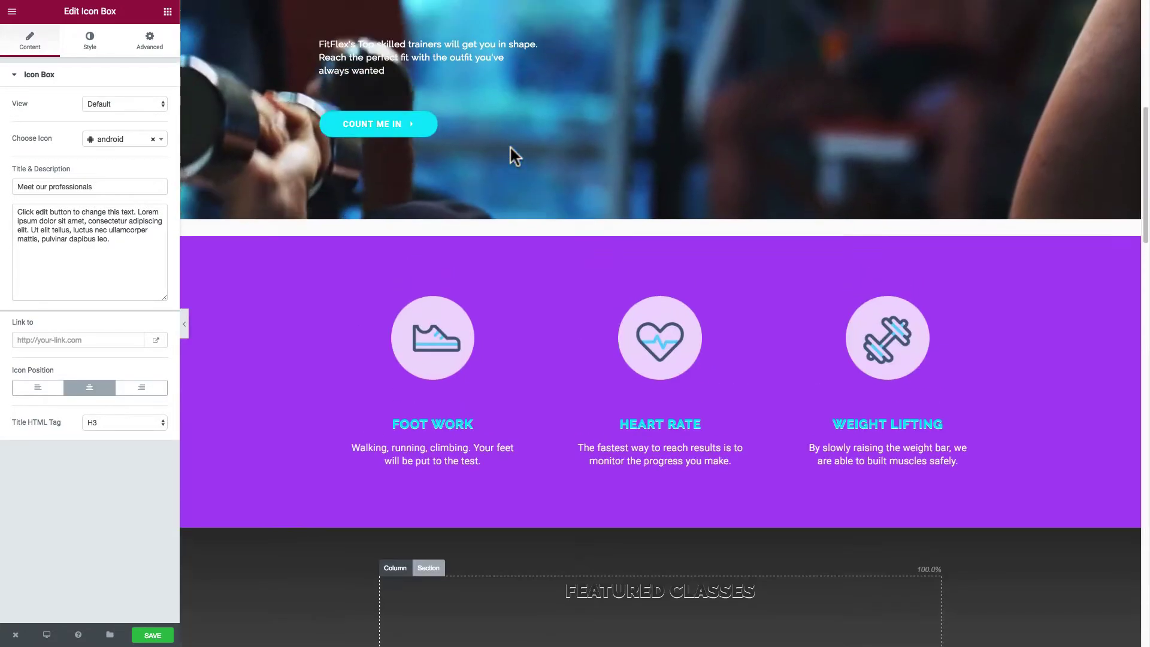
pyautogui.scroll(8, 510, 150)
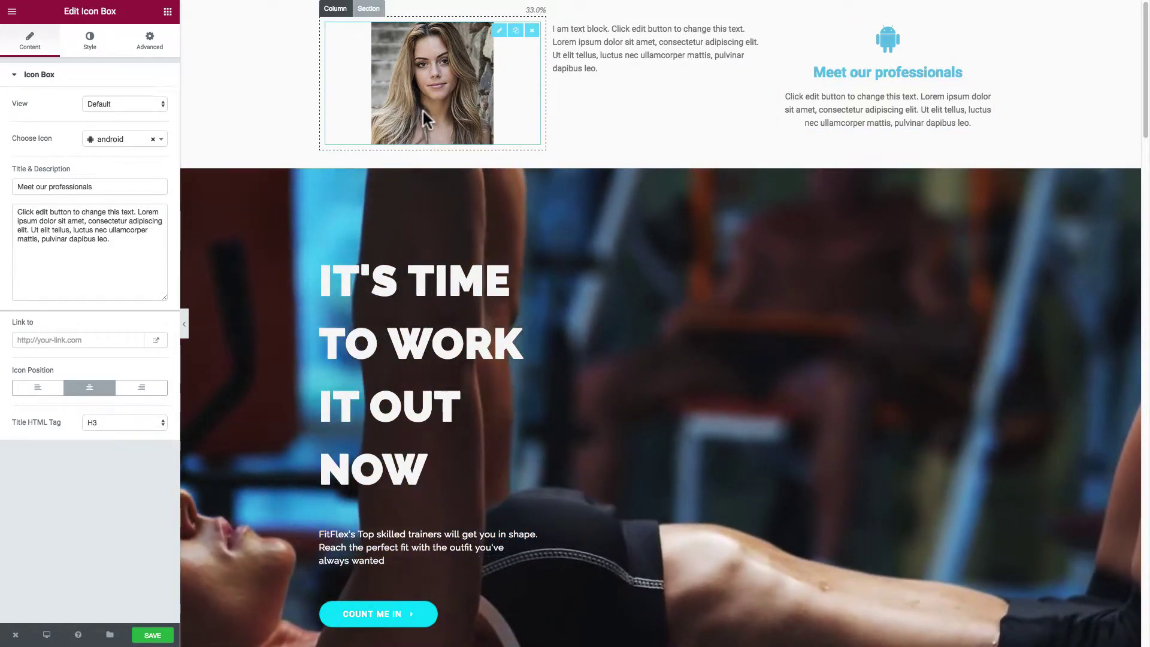
pyautogui.scroll(-5, 670, 132)
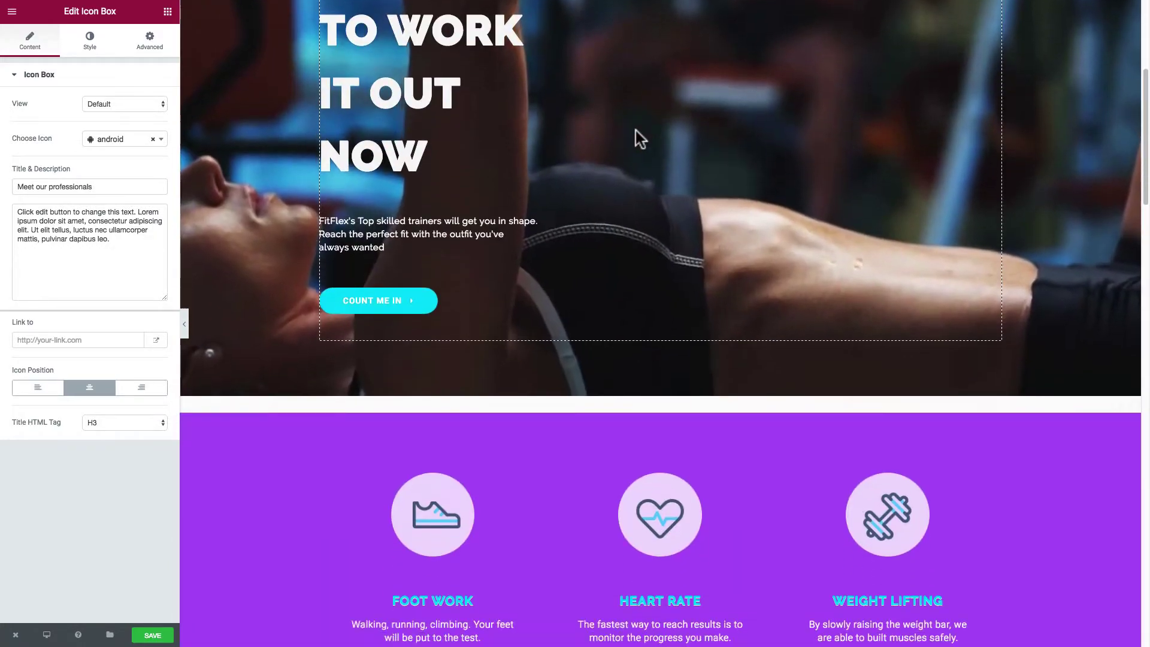
pyautogui.scroll(-20, 429, 124)
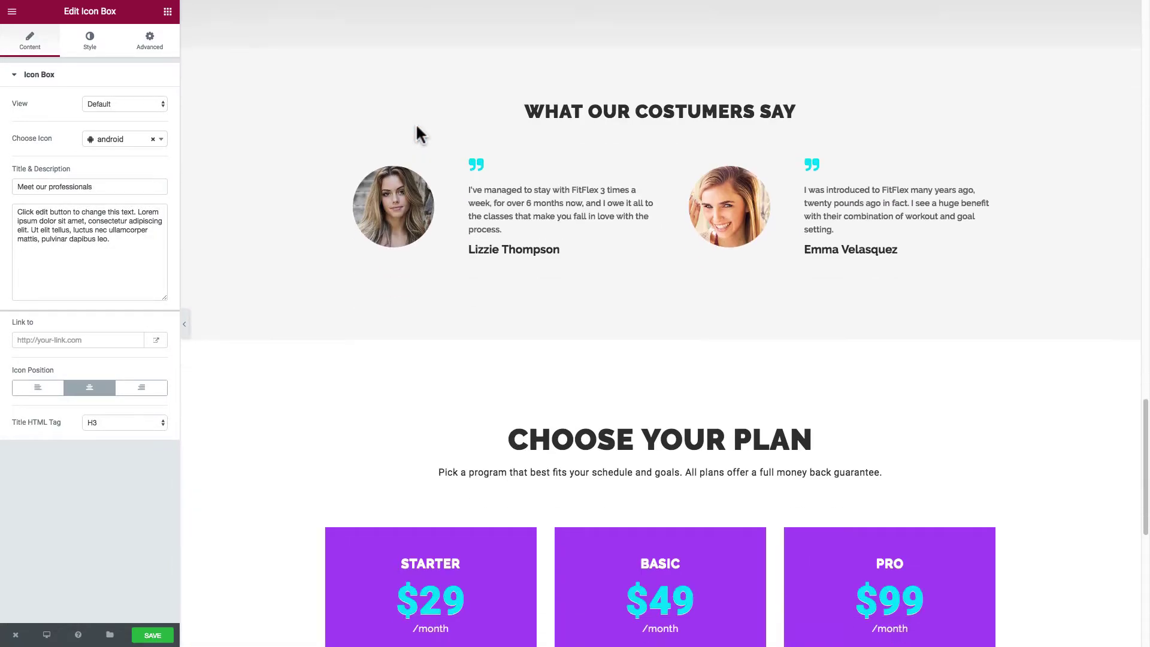
pyautogui.scroll(-8, 418, 133)
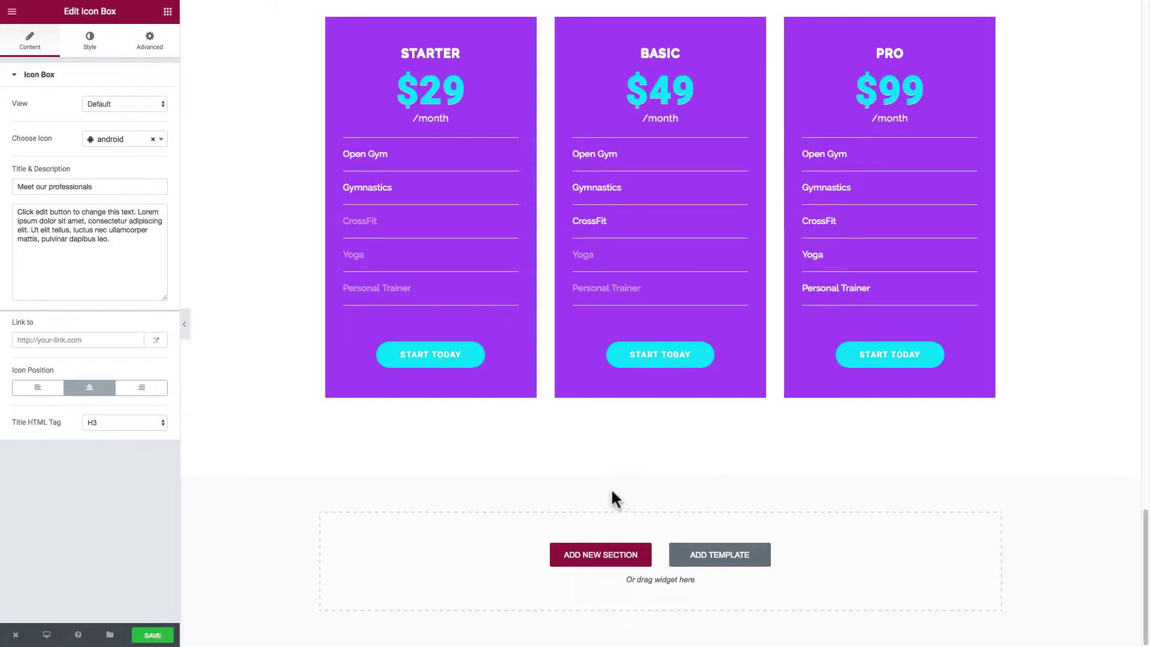
pyautogui.scroll(10, 617, 473)
pyautogui.scroll(-4, 575, 443)
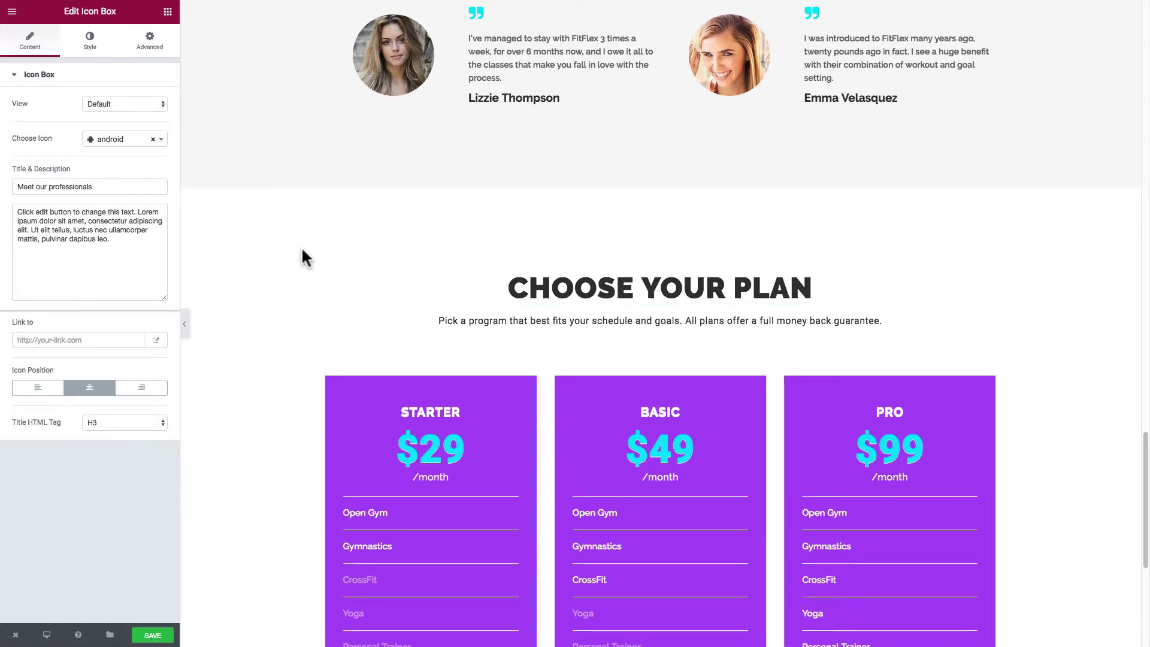
pyautogui.moveTo(335, 234); pyautogui.dragTo(334, 238)
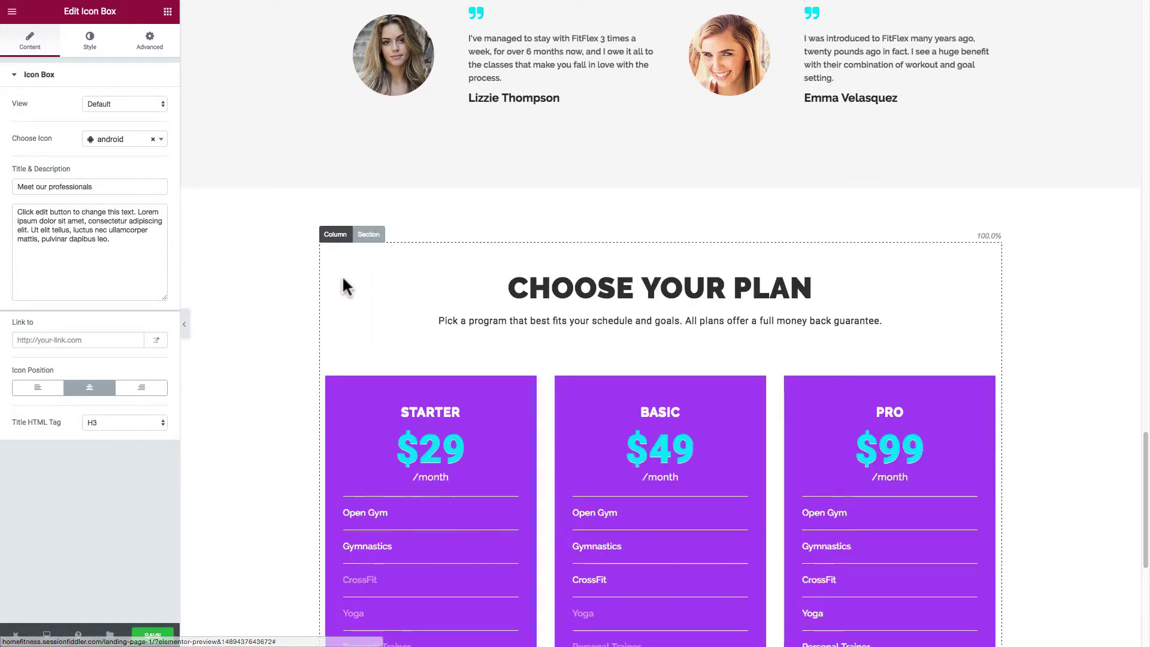
# Switch from the pricing column's settings to the Choose Your Plan section's settings
pyautogui.click(339, 235)
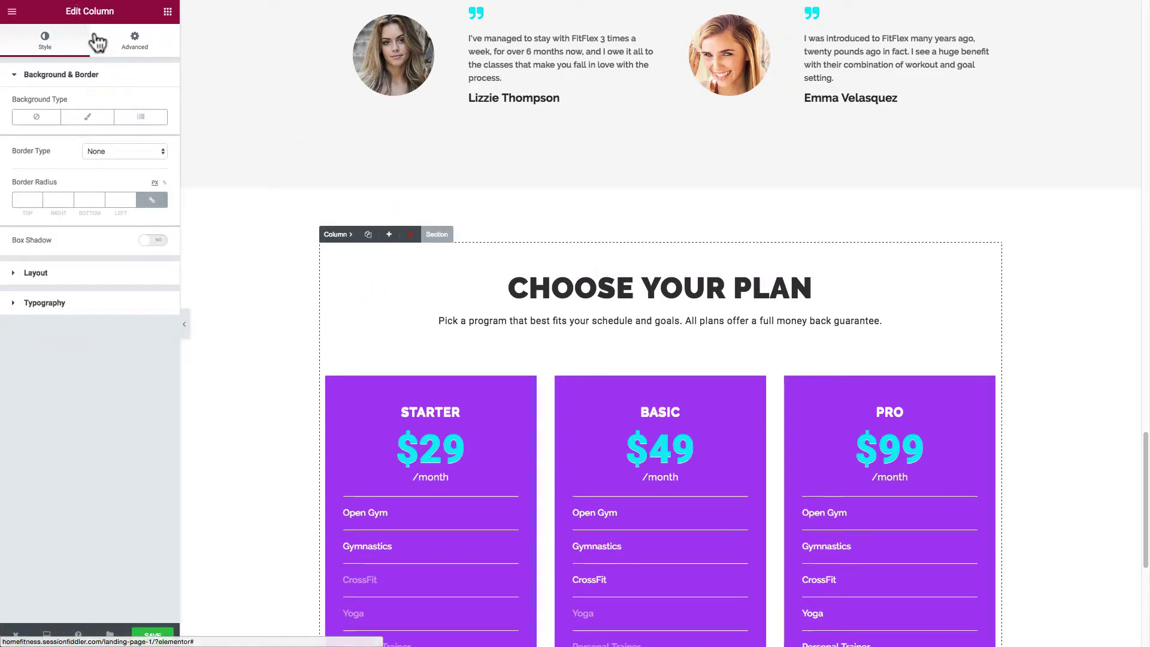
pyautogui.click(134, 39)
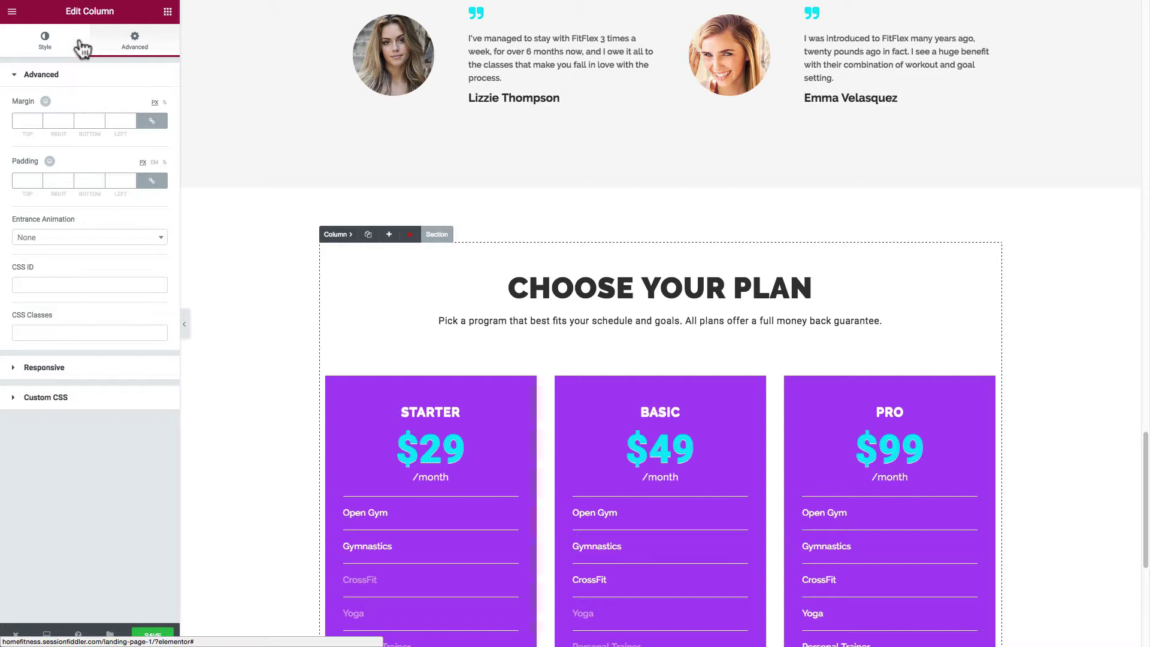
pyautogui.click(49, 35)
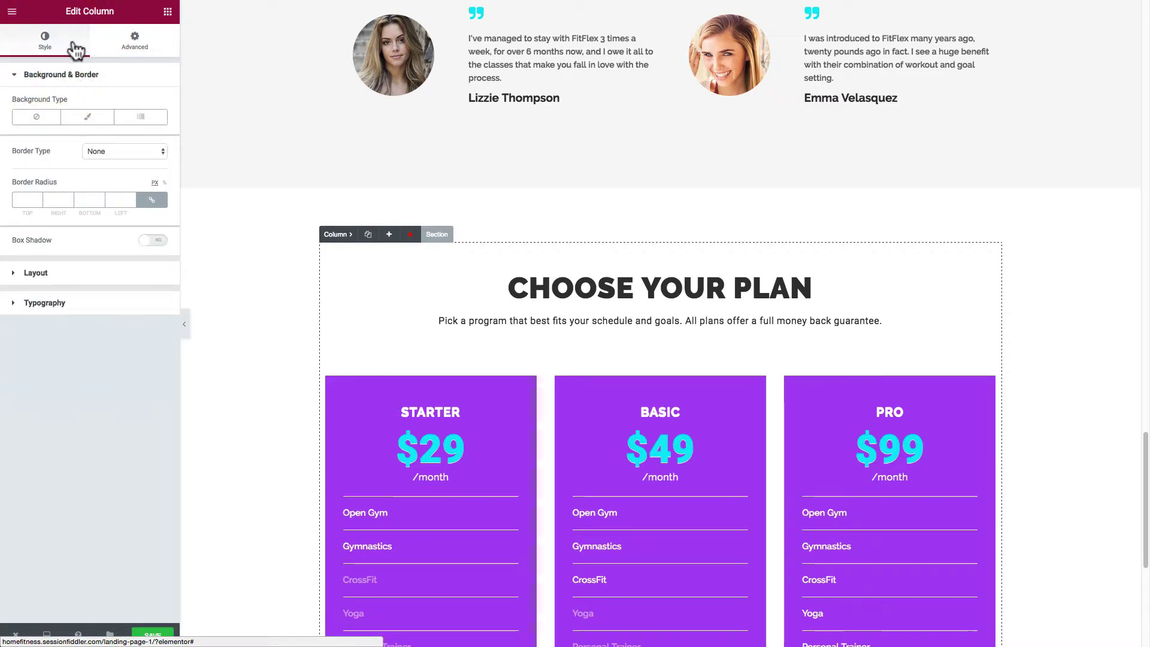
pyautogui.click(441, 235)
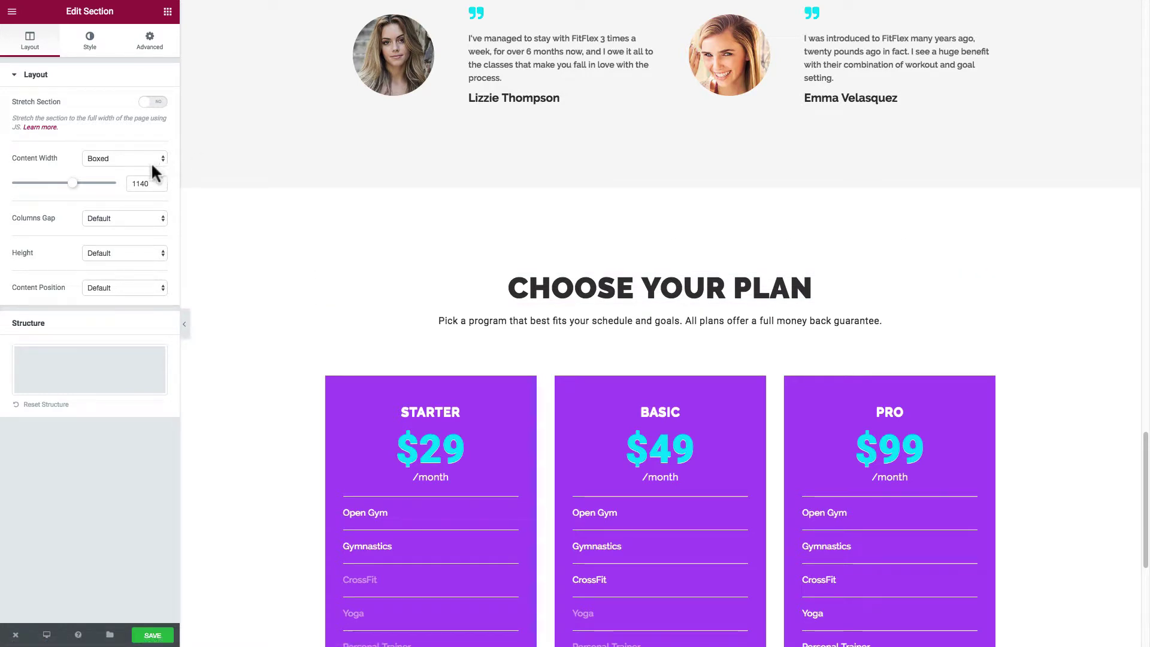
# Set the section background to a gradient with black (#000000) as the second colour
pyautogui.click(90, 40)
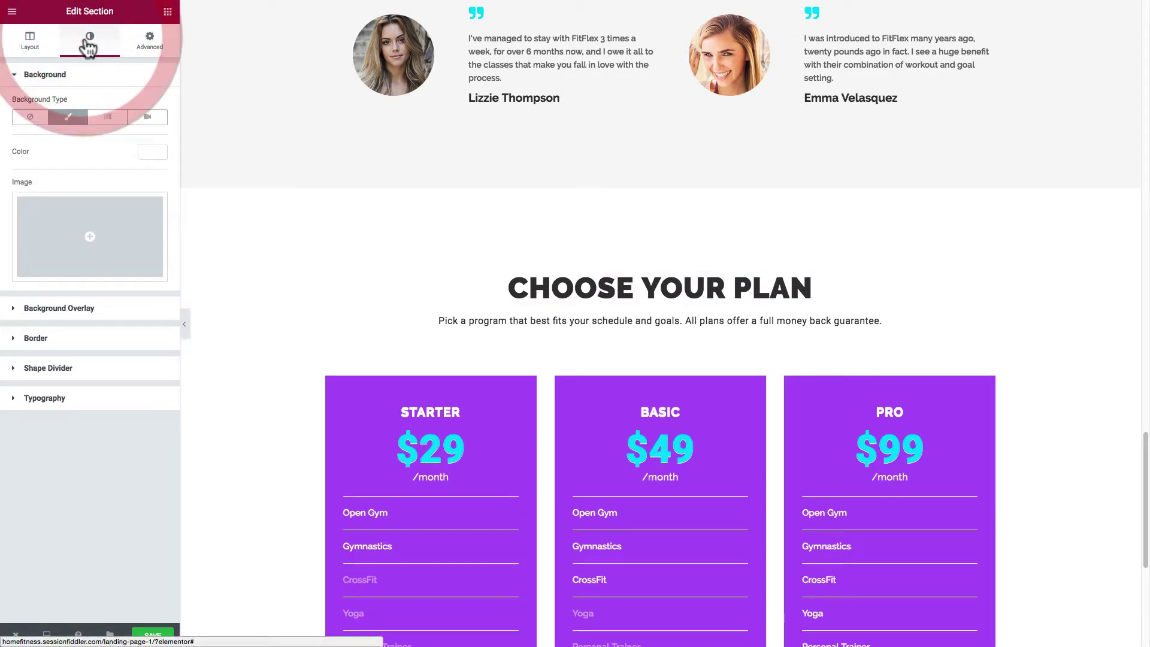
pyautogui.click(107, 117)
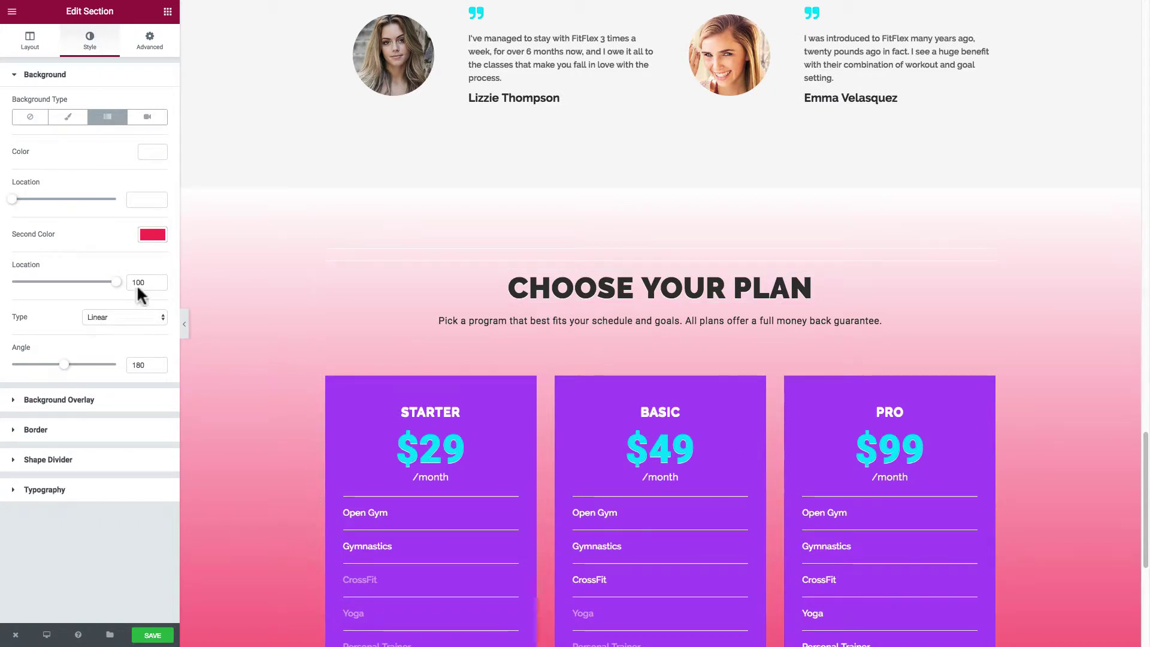
pyautogui.click(143, 239)
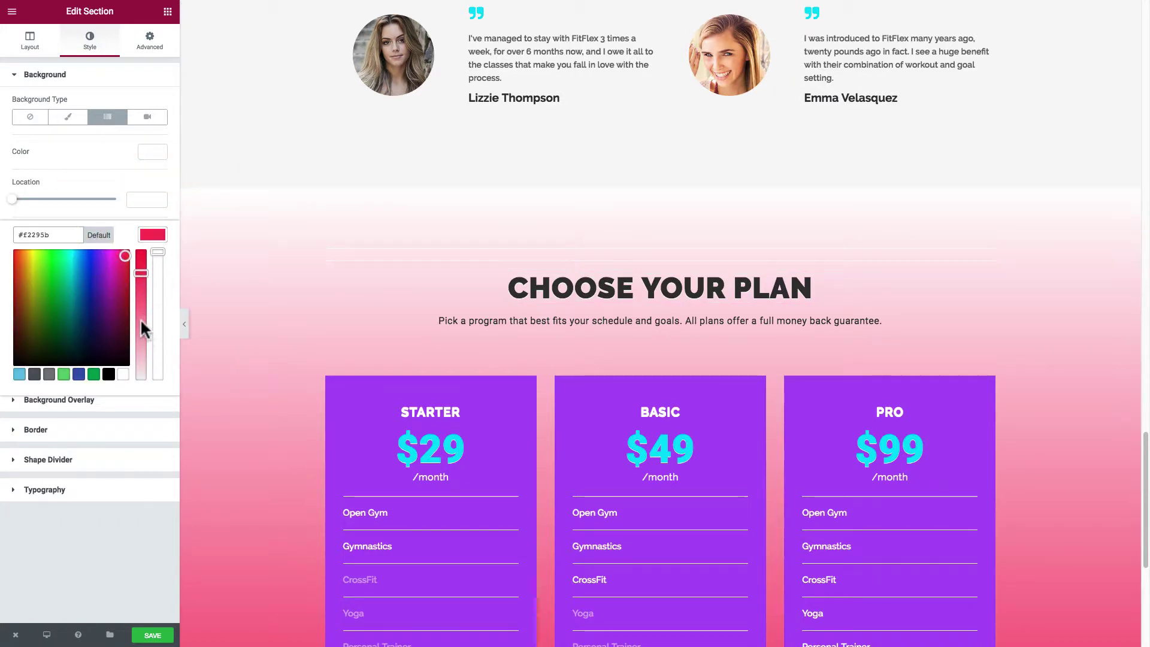
pyautogui.click(108, 375)
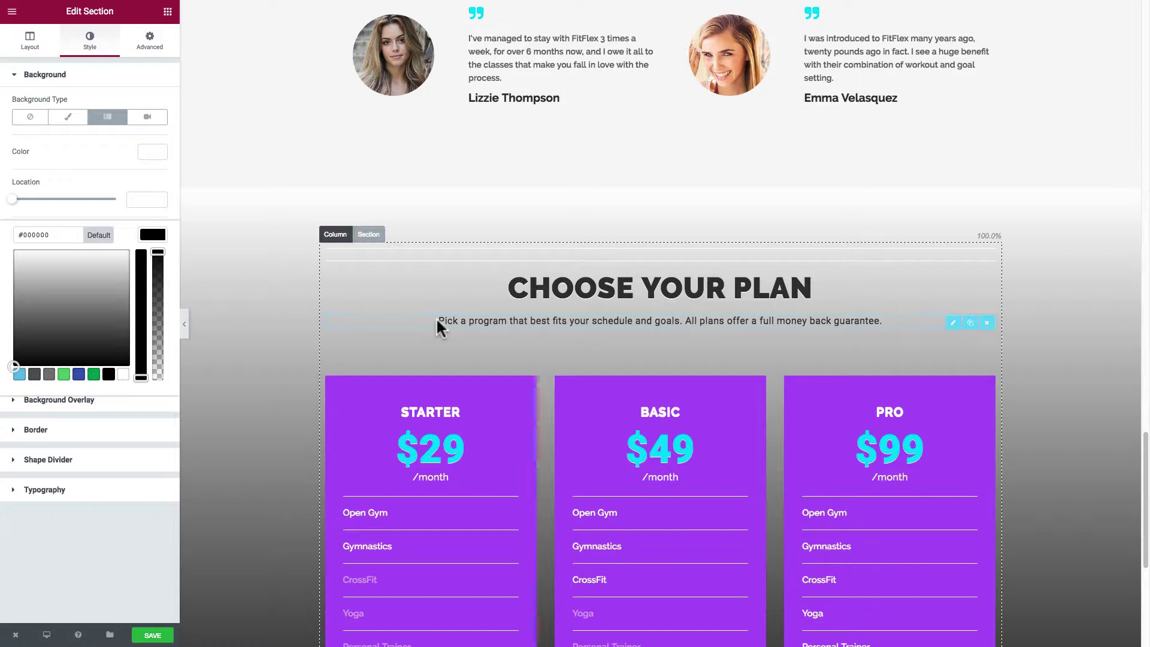
pyautogui.scroll(-4, 281, 104)
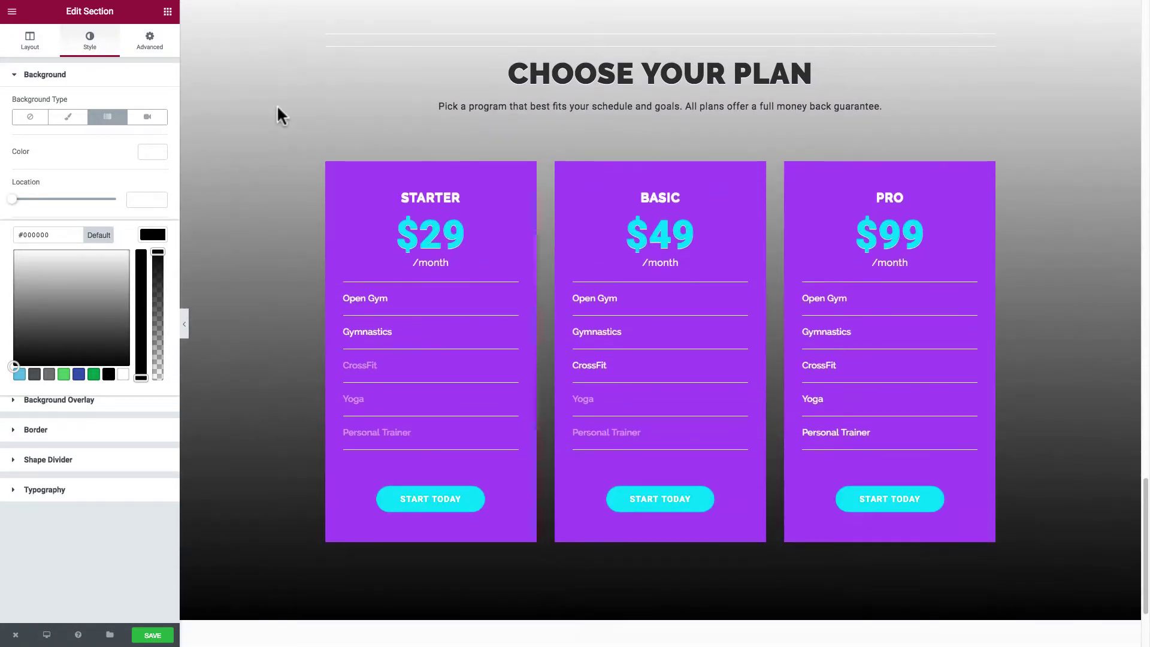
pyautogui.scroll(3, 276, 107)
pyautogui.scroll(1, 282, 114)
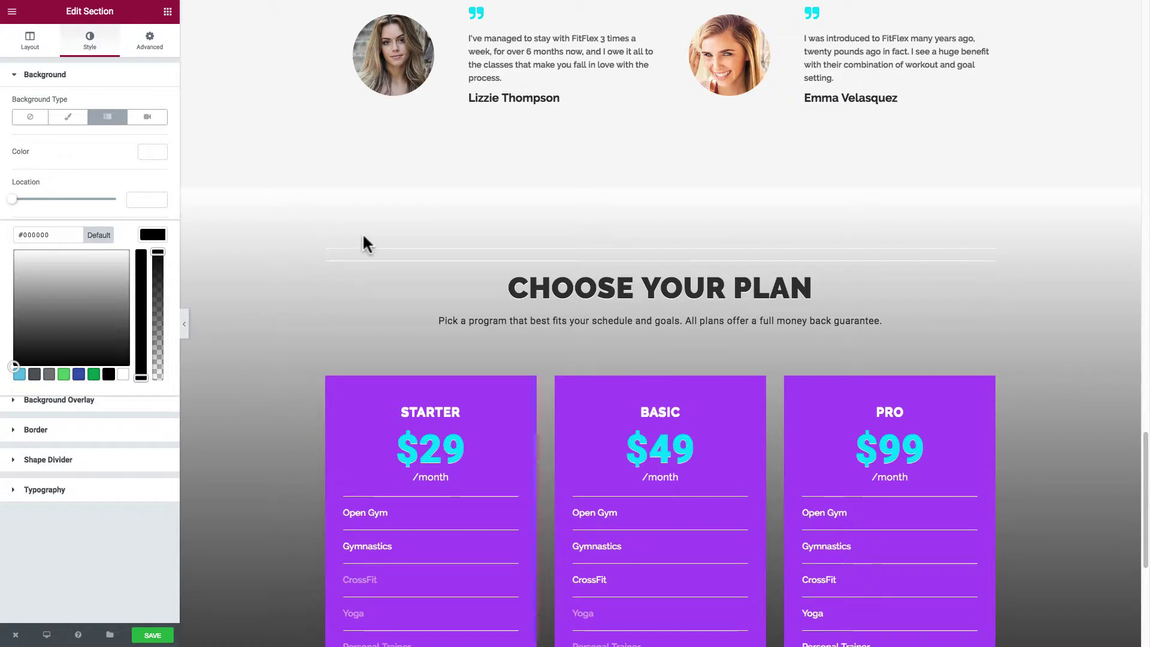
# Show the widget library again and scroll down to the WordPress widgets group
pyautogui.click(168, 12)
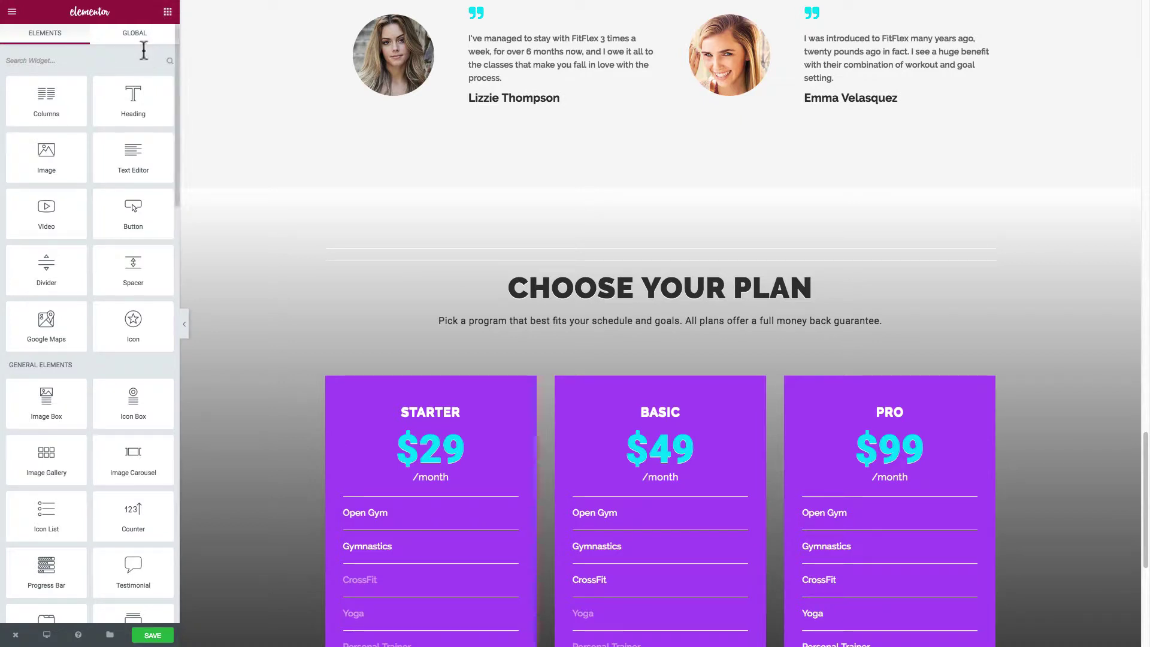
pyautogui.scroll(-9, 105, 200)
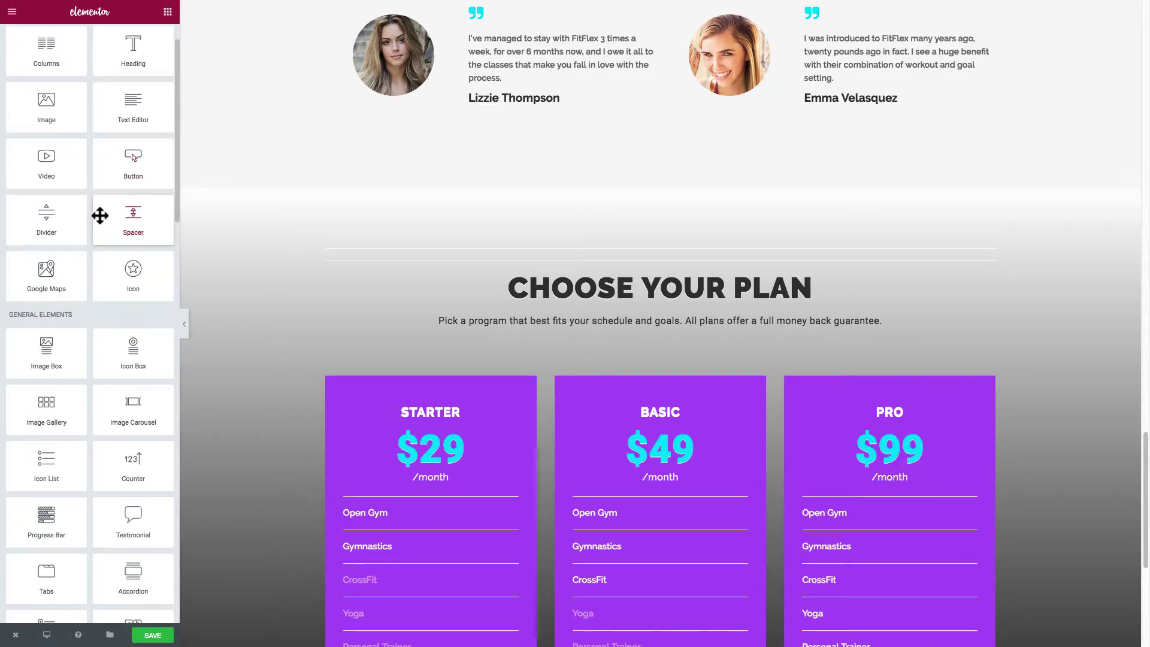
pyautogui.scroll(-3, 100, 213)
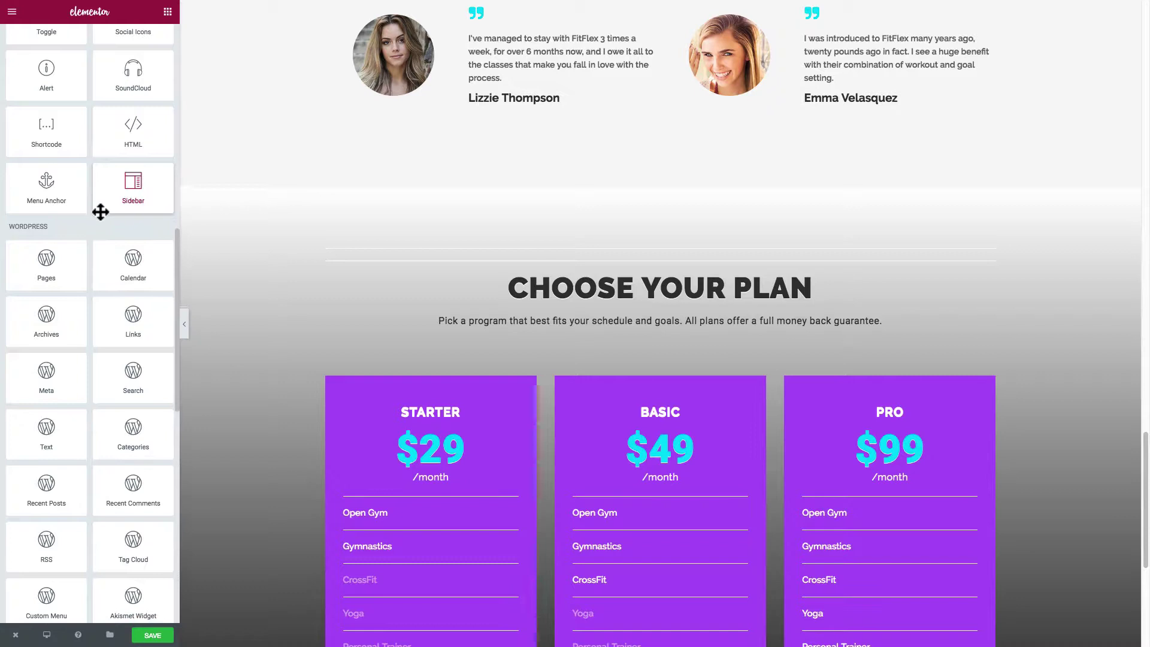
pyautogui.scroll(-1, 100, 211)
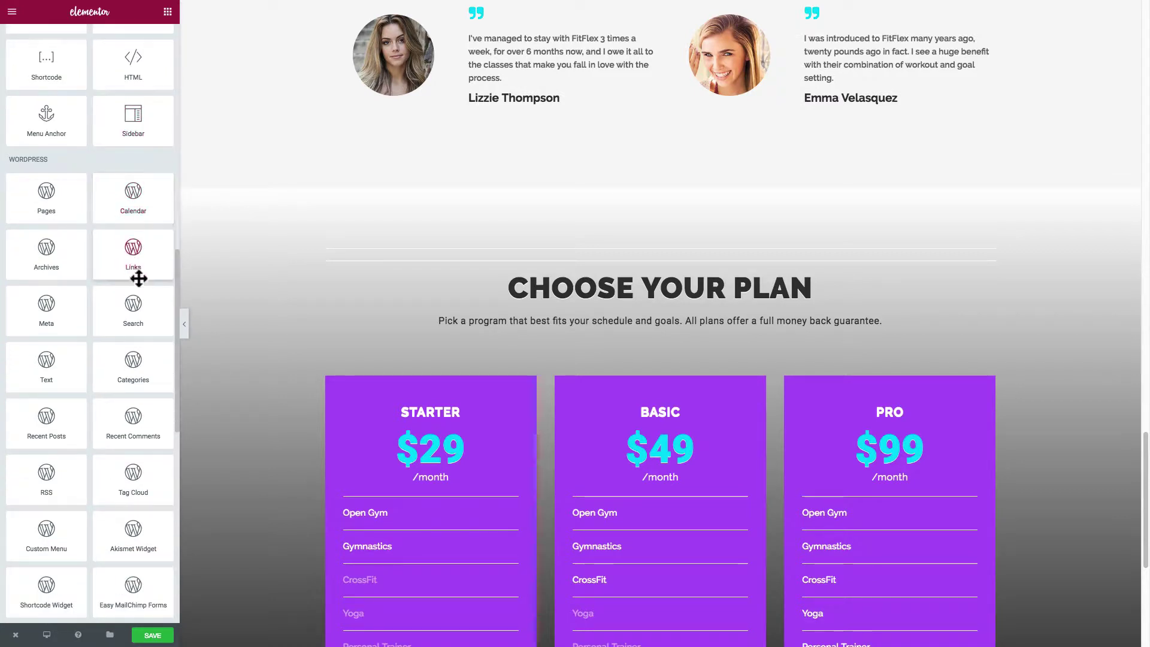
pyautogui.scroll(1, 128, 220)
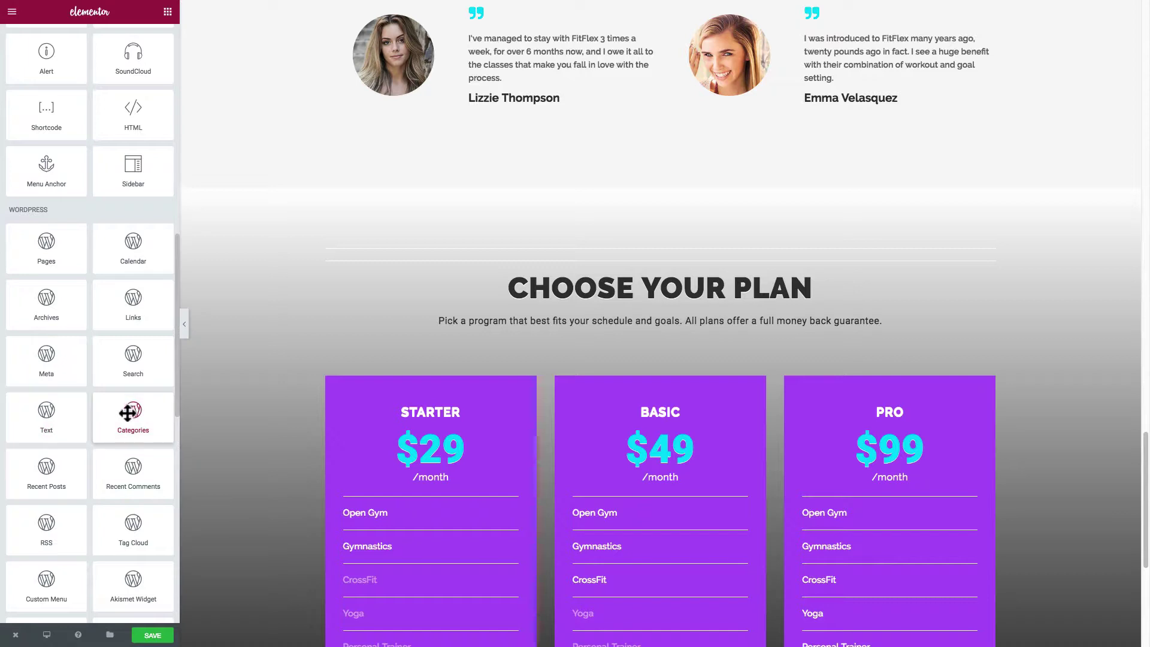
pyautogui.scroll(-6, 280, 418)
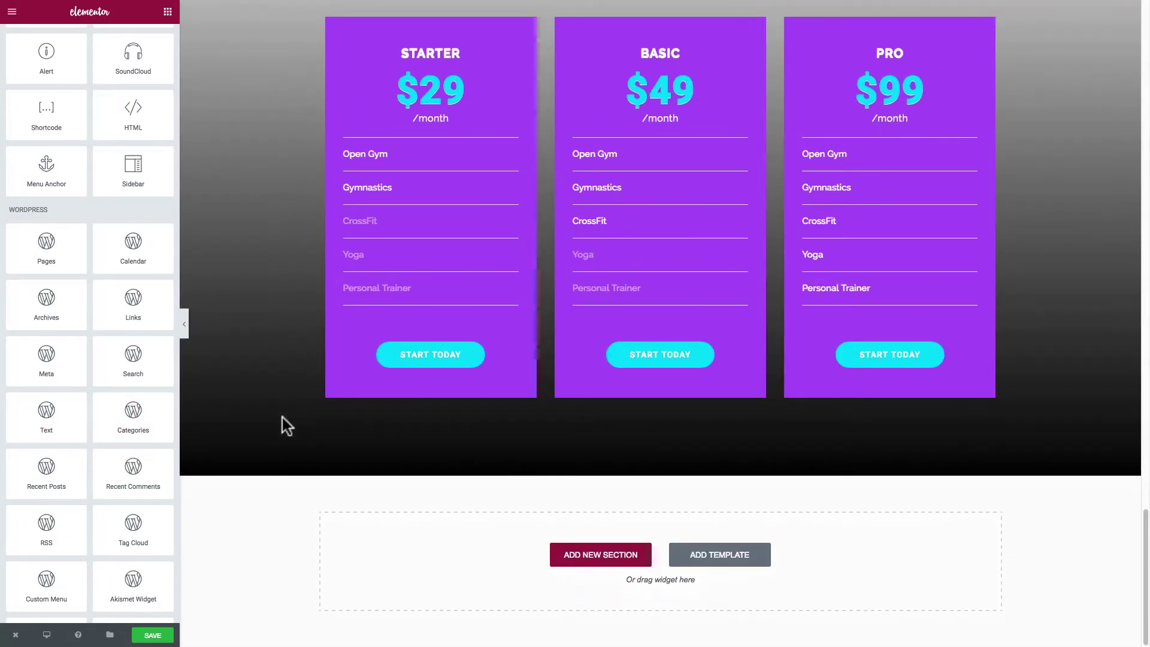
# Create a single-column section under Choose Your Plan holding a WordPress Search widget
pyautogui.click(609, 556)
pyautogui.click(506, 593)
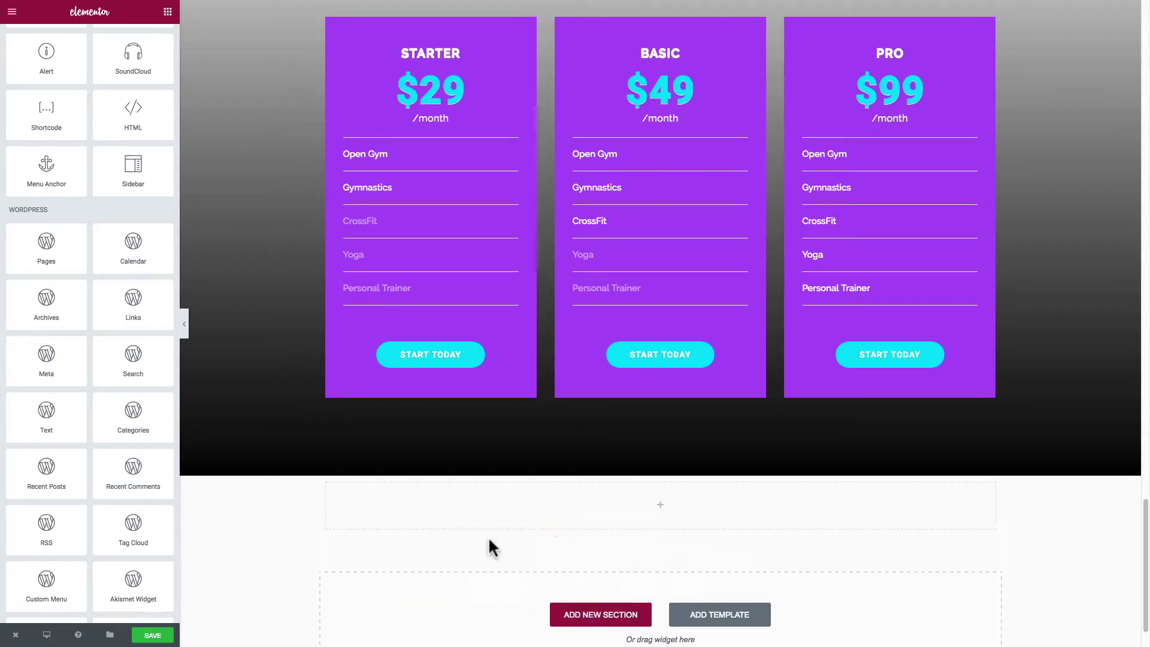
pyautogui.scroll(-1, 489, 549)
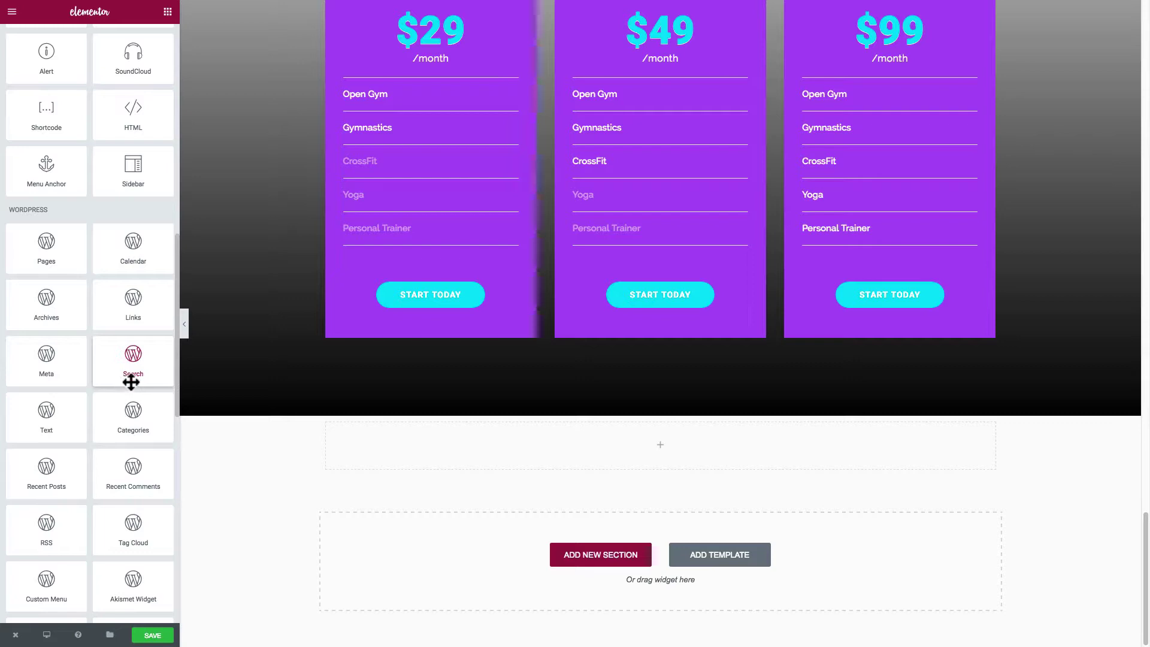
pyautogui.moveTo(162, 364); pyautogui.dragTo(397, 456)
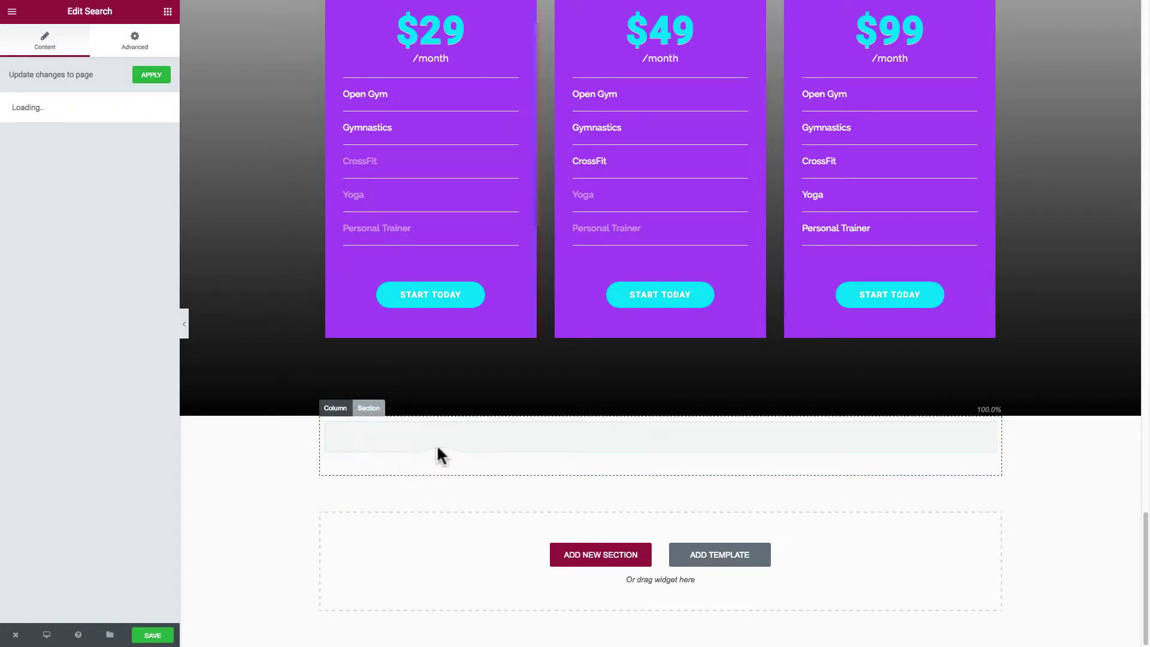
pyautogui.click(385, 444)
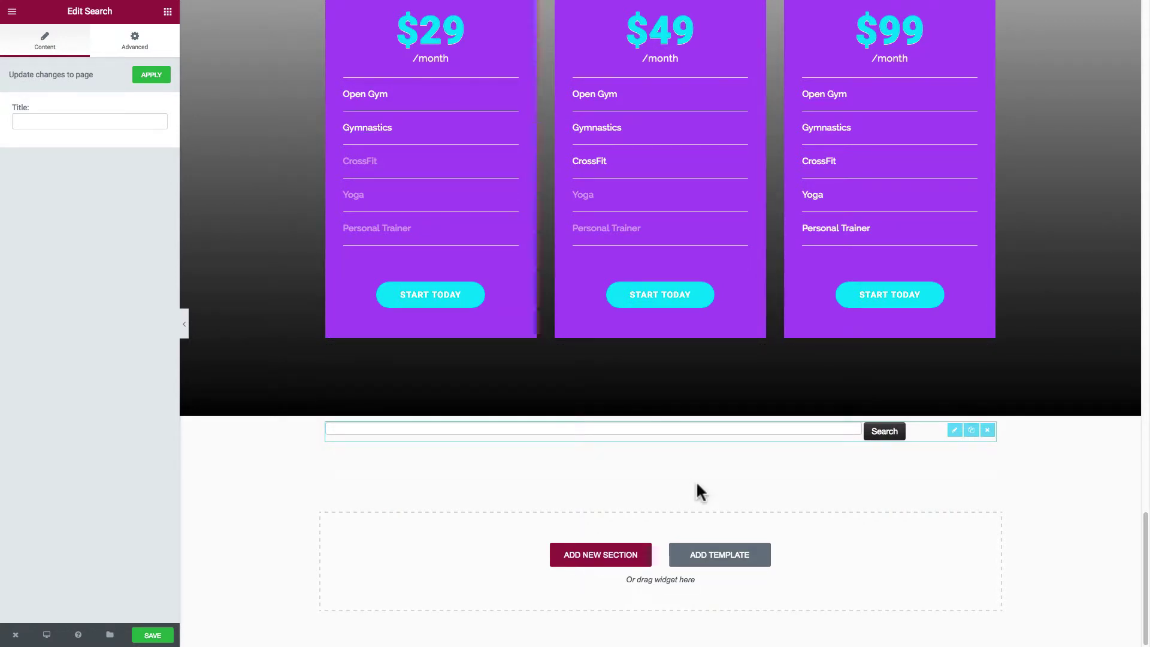
pyautogui.scroll(4, 727, 425)
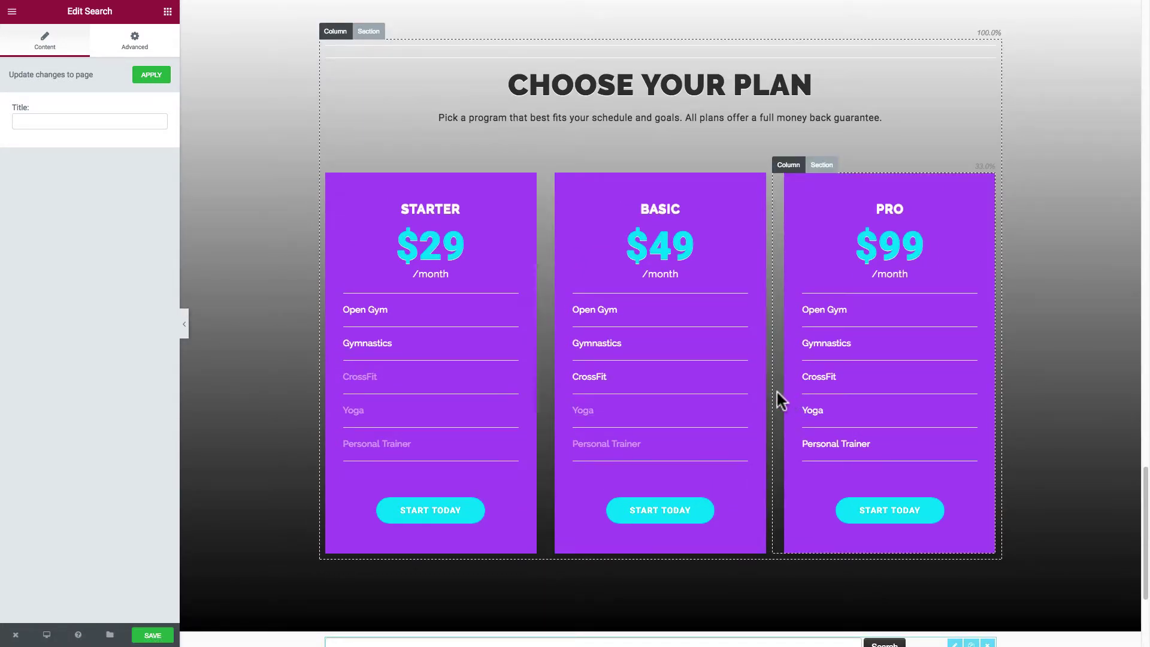
# Resize the STARTER column to about 34.8% by narrowing BASIC, leaving the PRO column unchanged
pyautogui.scroll(4, 776, 391)
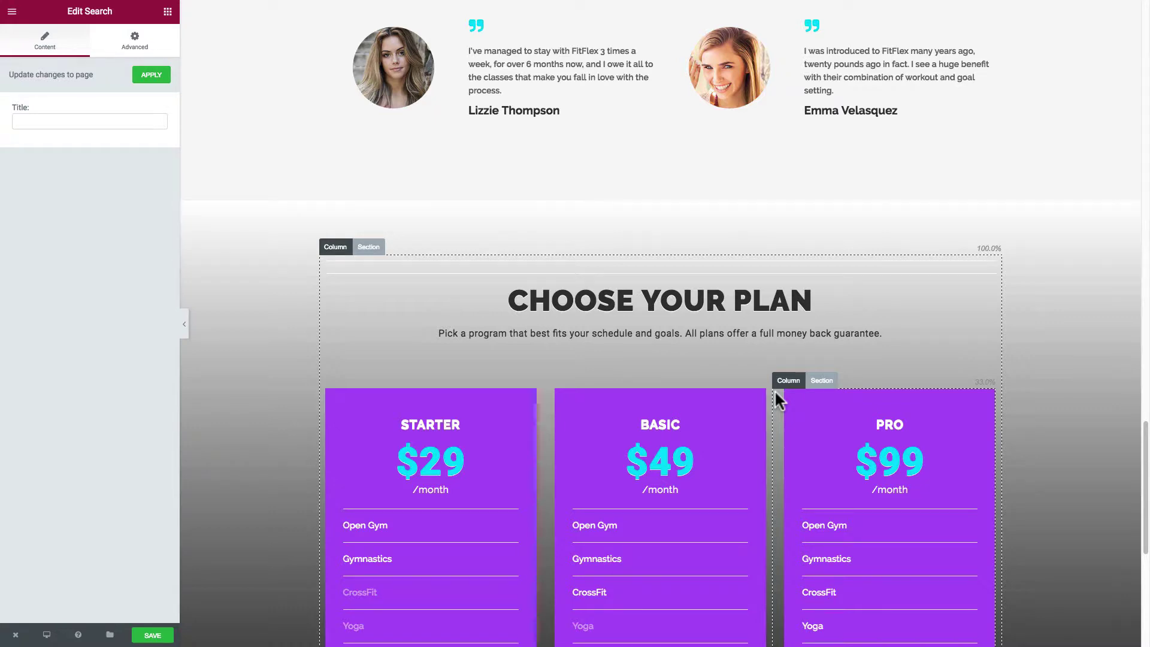
pyautogui.scroll(-6, 732, 390)
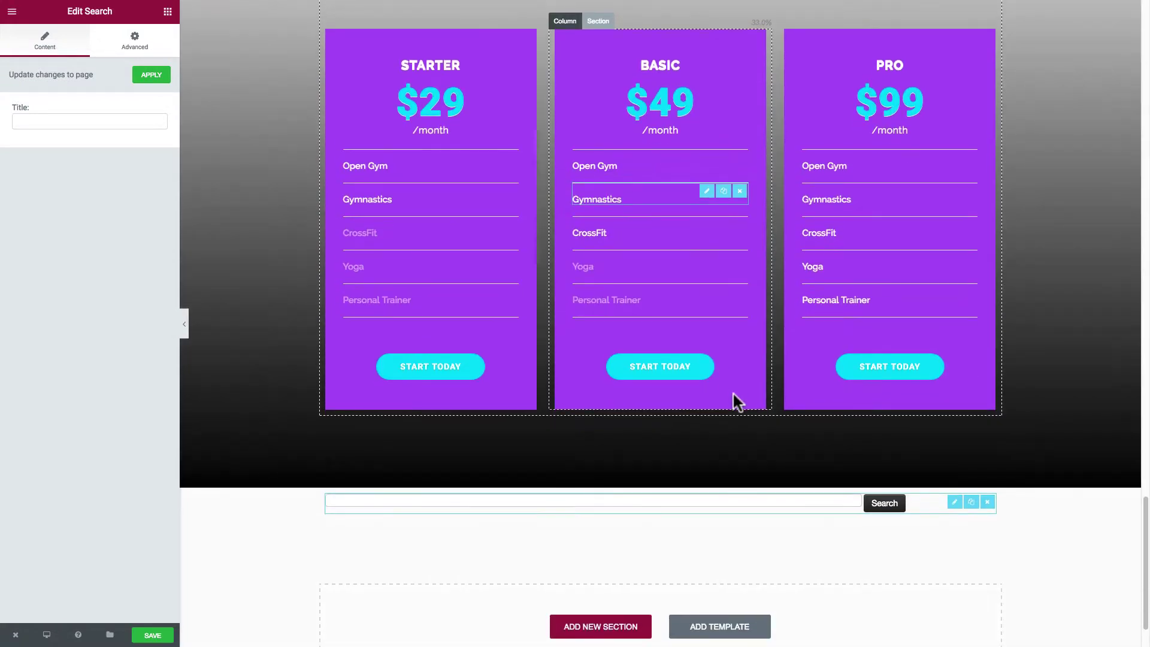
pyautogui.scroll(4, 712, 389)
pyautogui.scroll(-3, 713, 389)
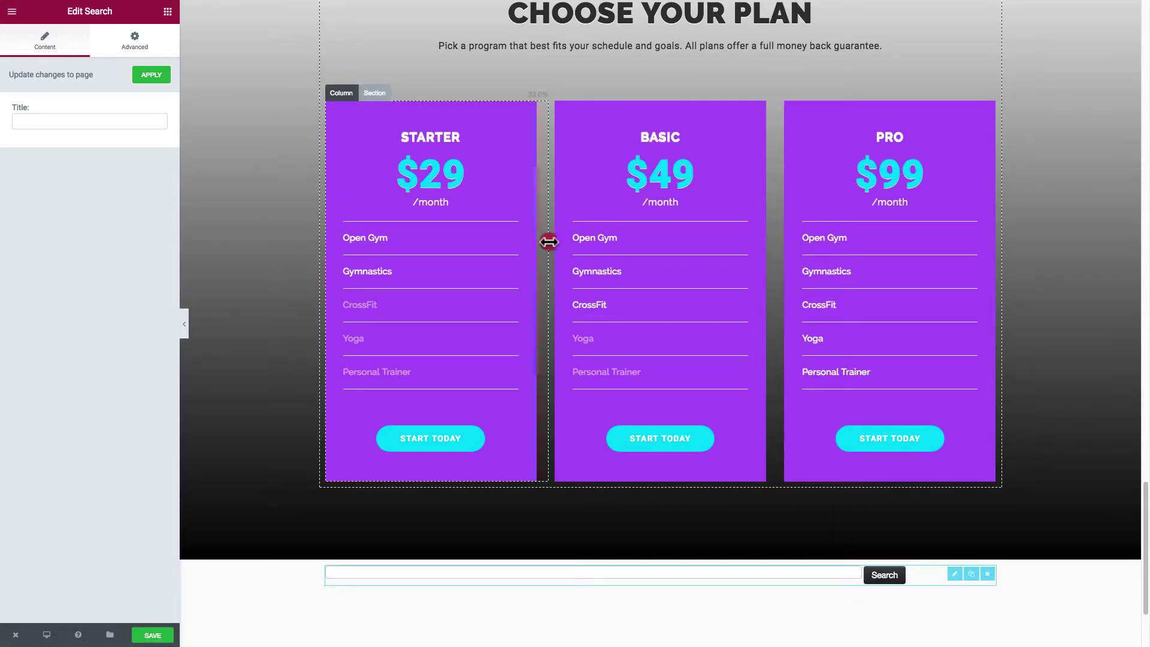
pyautogui.moveTo(549, 242); pyautogui.dragTo(506, 240)
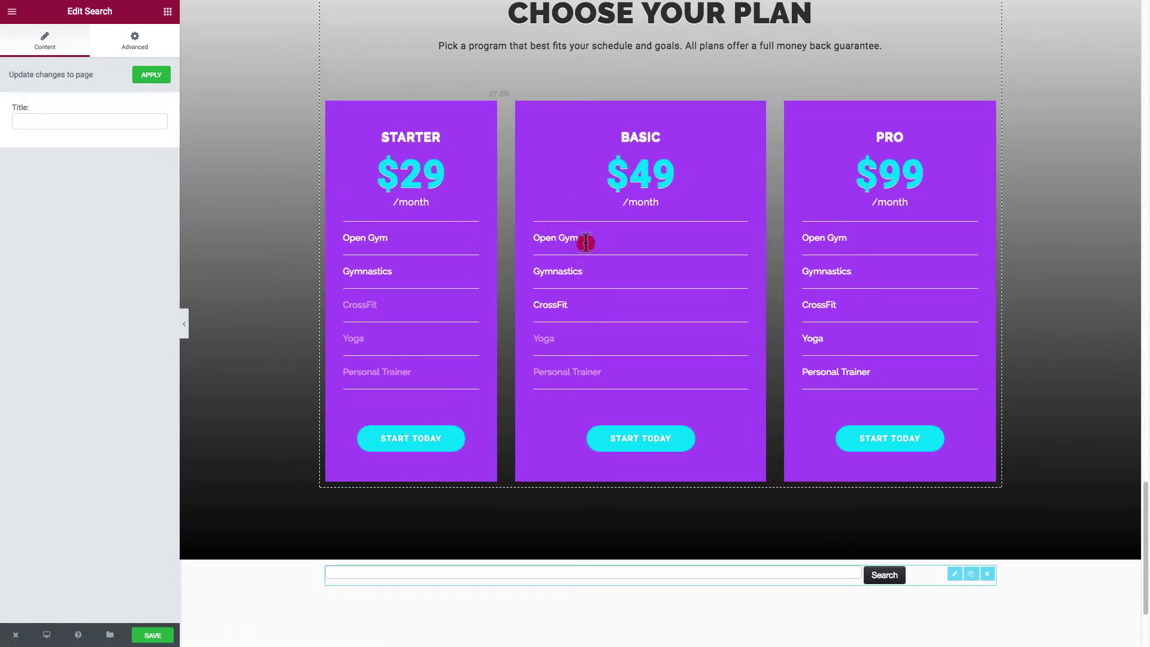
pyautogui.moveTo(586, 243); pyautogui.dragTo(559, 244)
pyautogui.click(583, 249)
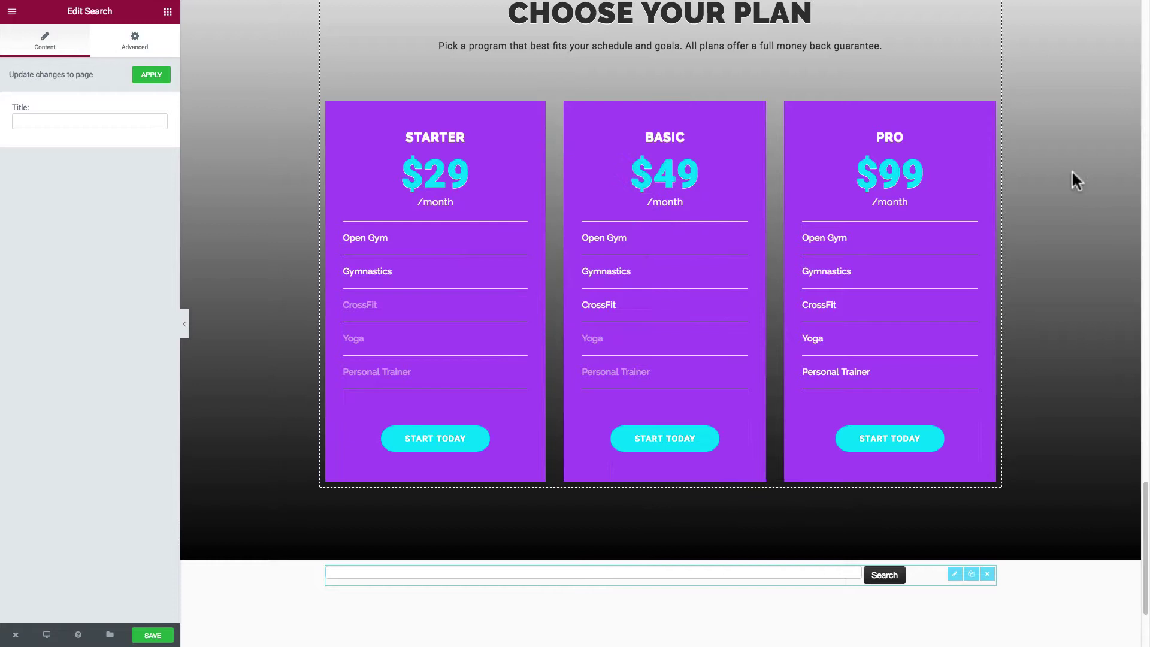